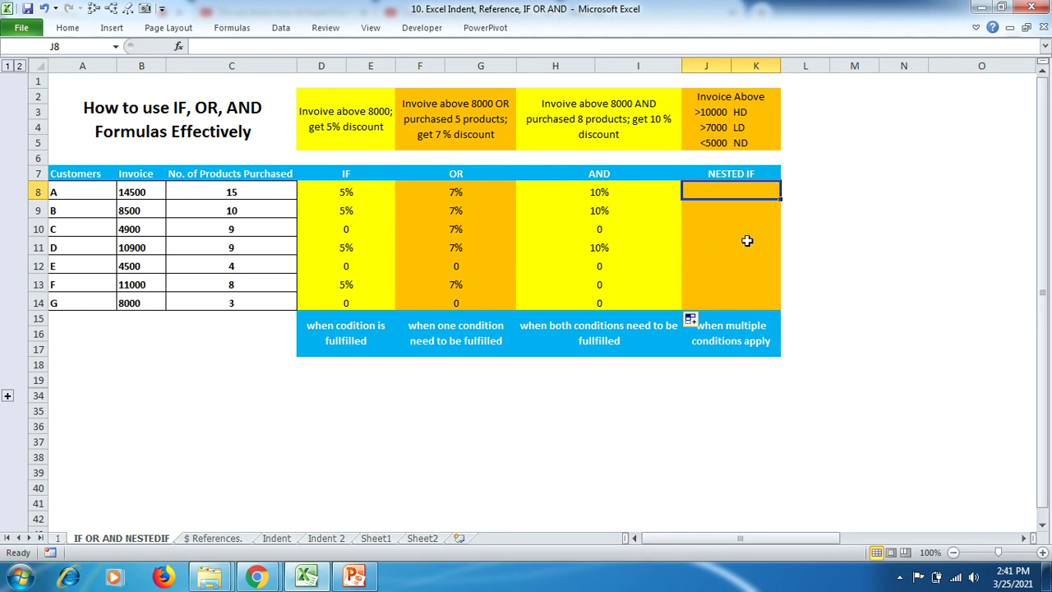
Start an IF formula in J8 of the NESTED IF column that returns "High Discount" when B8>10000.
{"action": "type", "text": "=IF("}
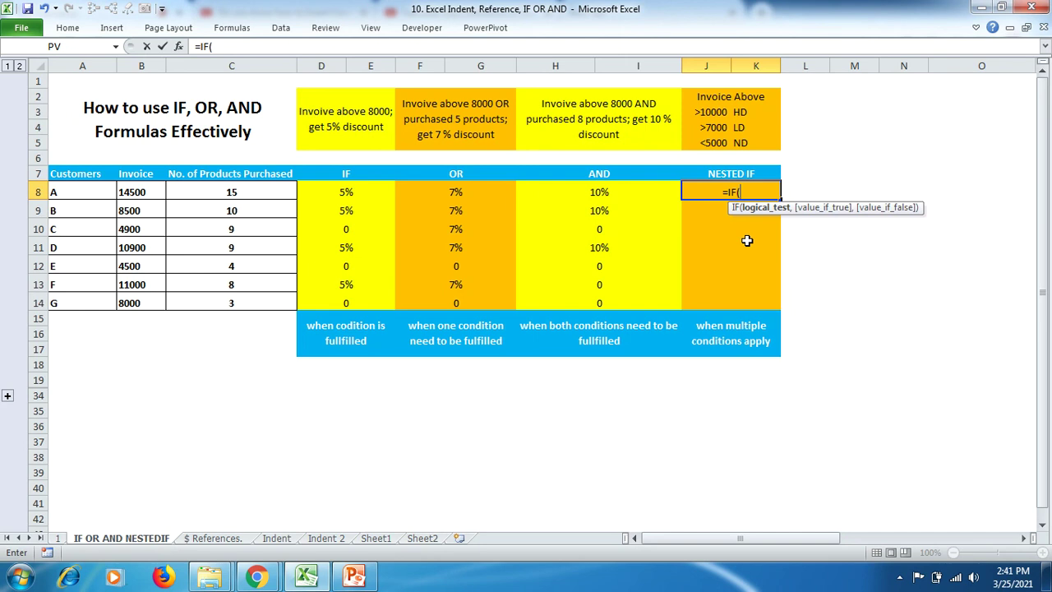
{"action": "left_click", "coordinate": [146, 191]}
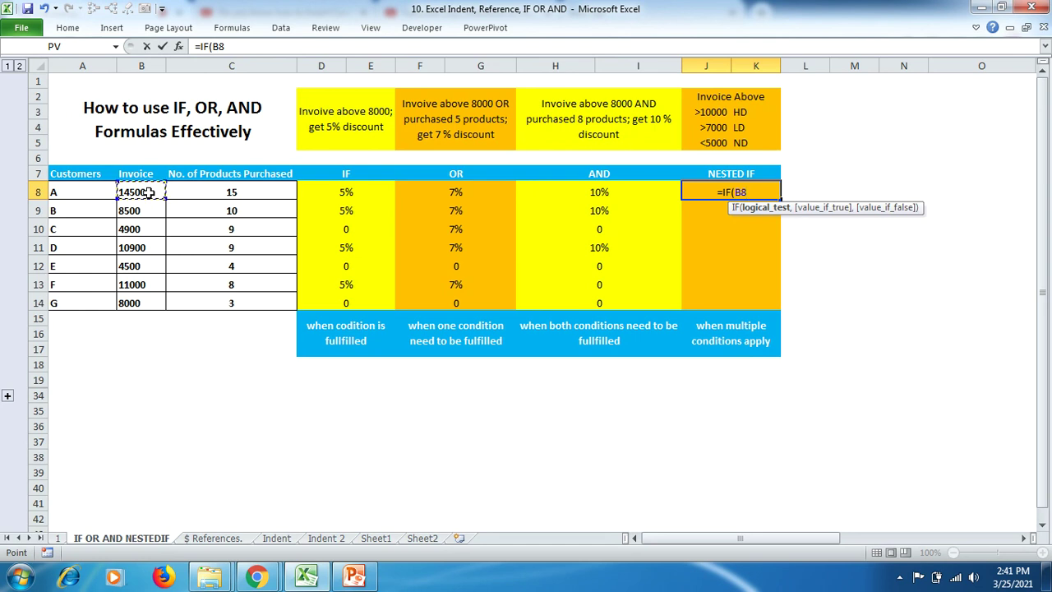
{"action": "type", "text": ">100"}
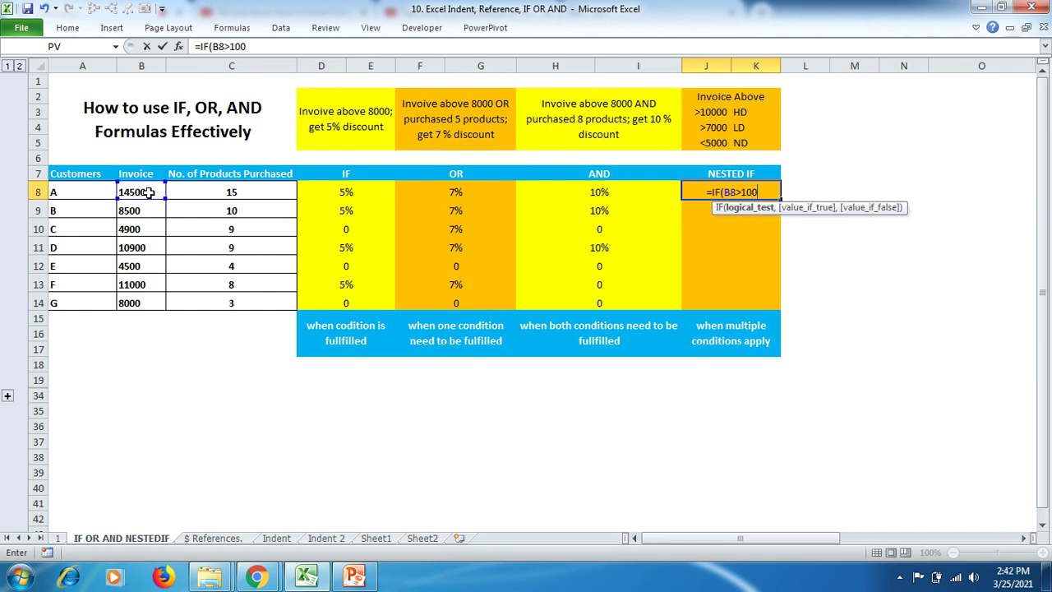
{"action": "type", "text": "00"}
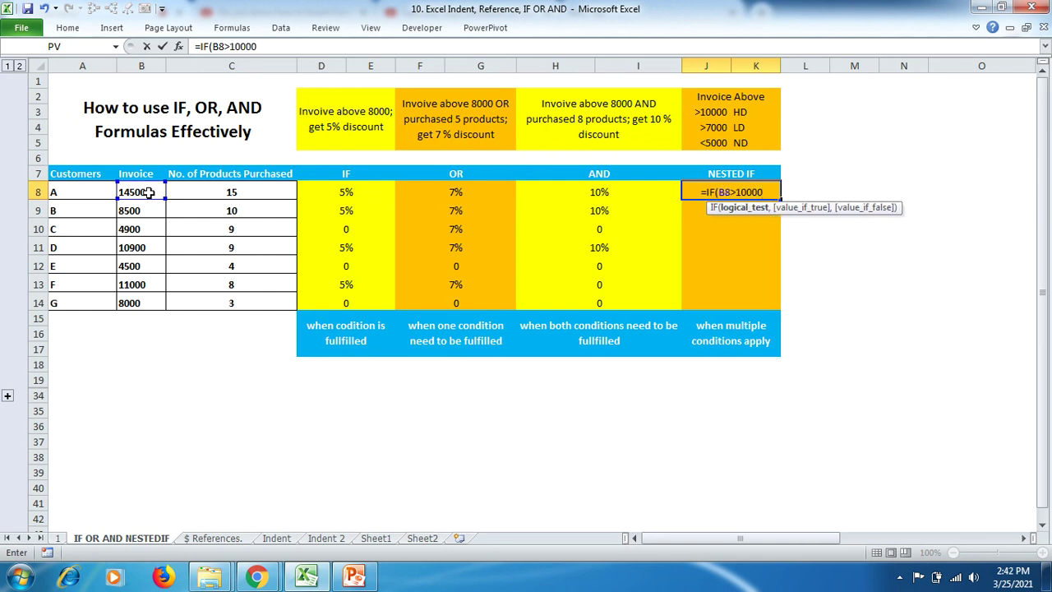
{"action": "type", "text": ",\""}
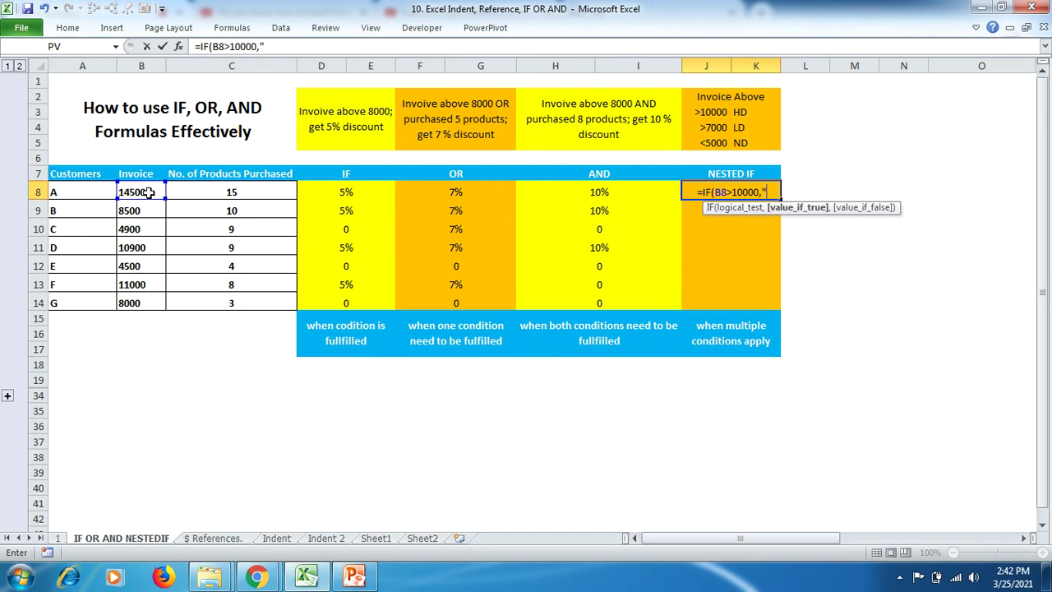
{"action": "type", "text": "High Di"}
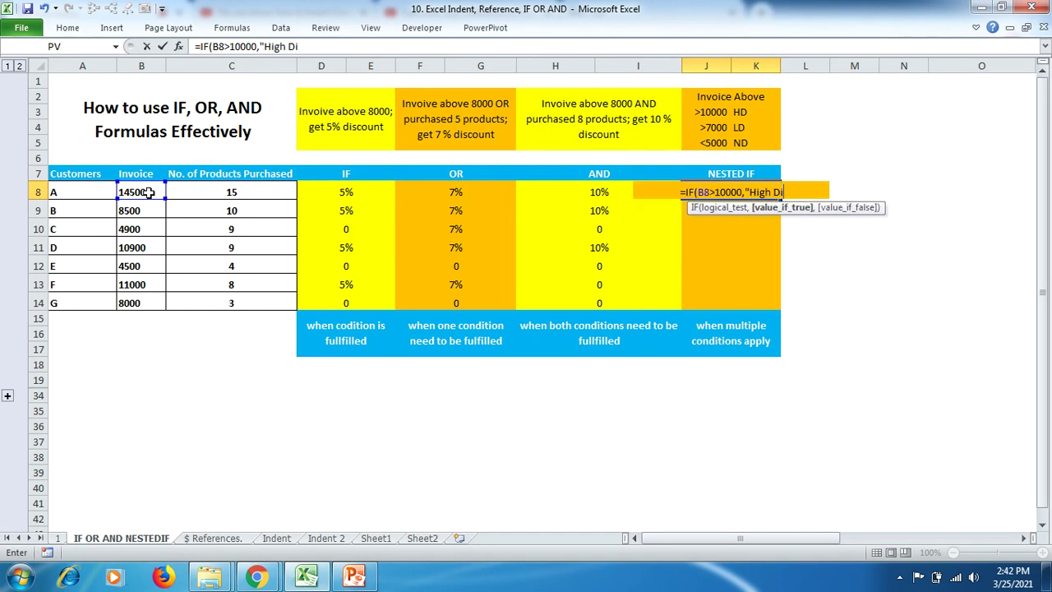
{"action": "type", "text": "scount"}
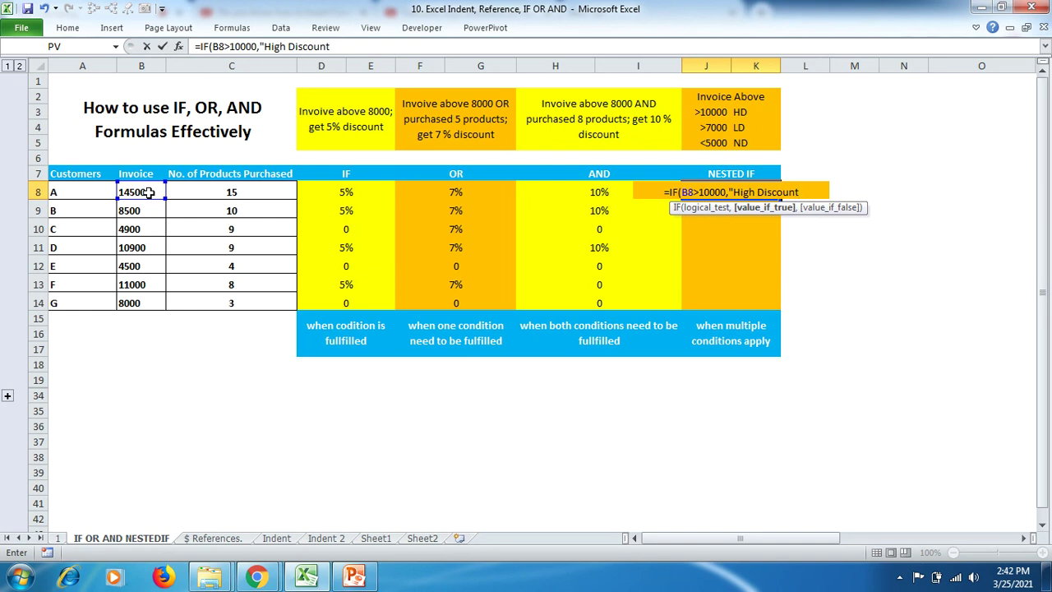
{"action": "type", "text": "\""}
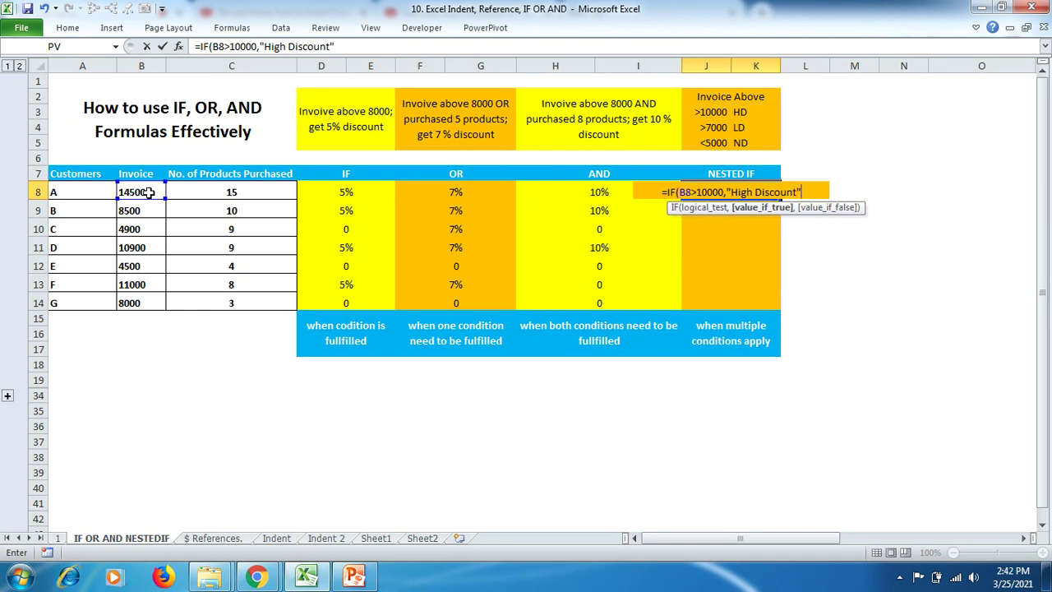
{"action": "type", "text": ","}
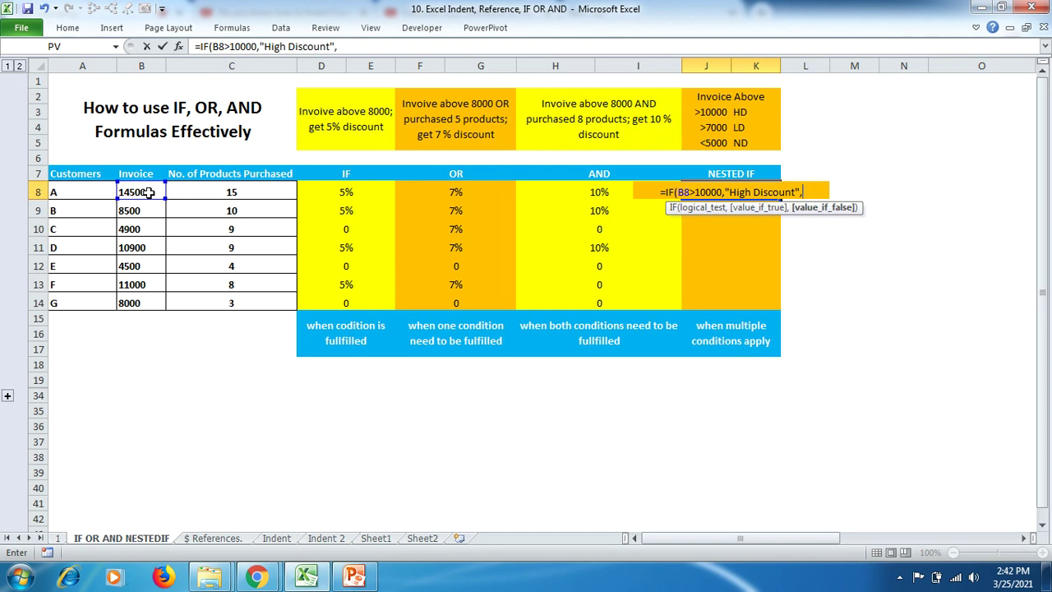
Nest a second IF as the formula's false value, returning "Low Discount" when B8>7000.
{"action": "type", "text": "if"}
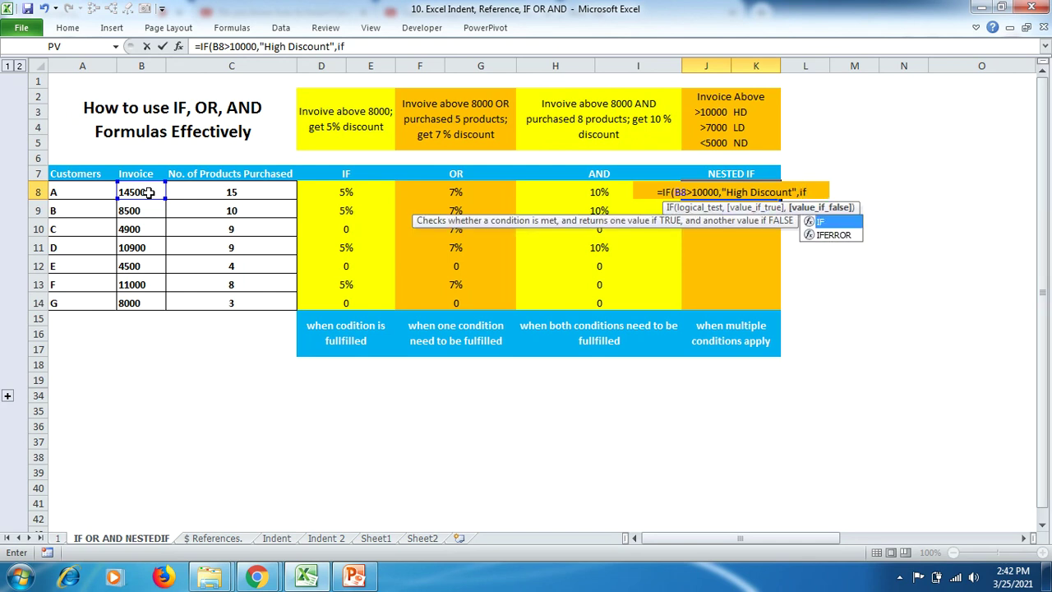
{"action": "key", "text": "Tab"}
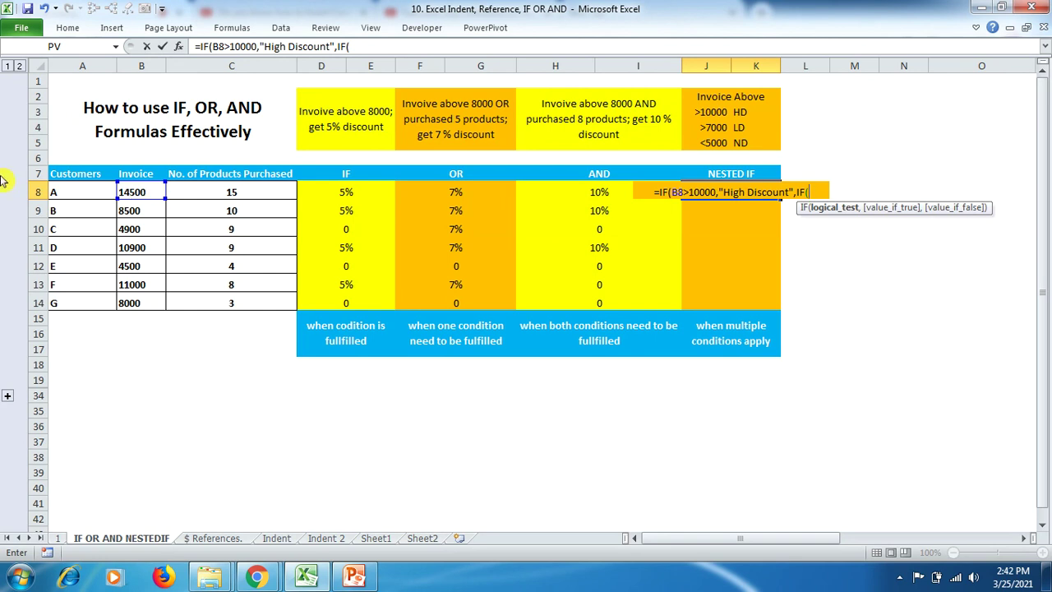
{"action": "left_click", "coordinate": [141, 192]}
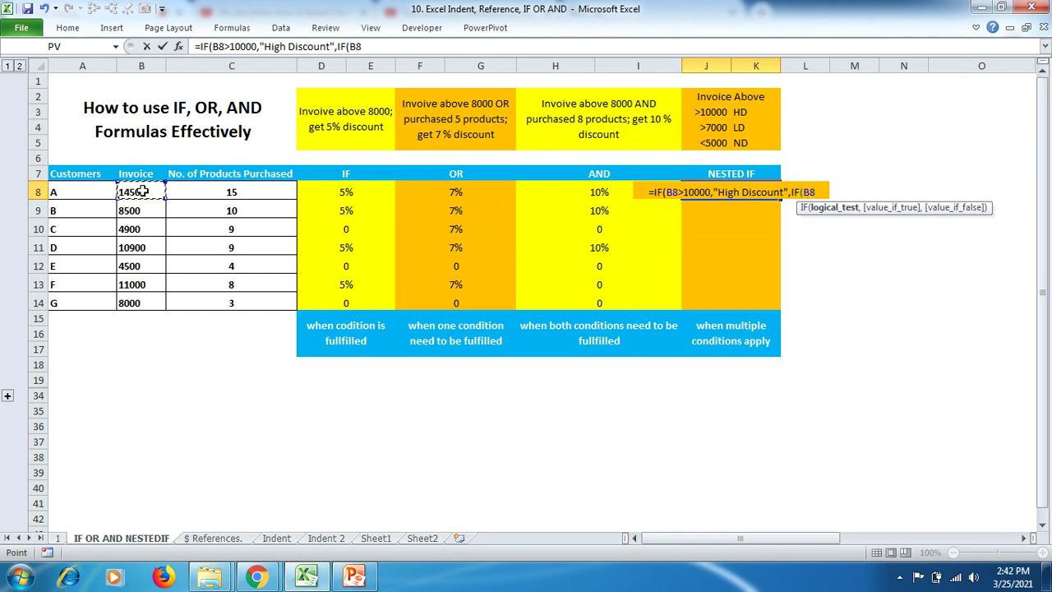
{"action": "type", "text": ">7000"}
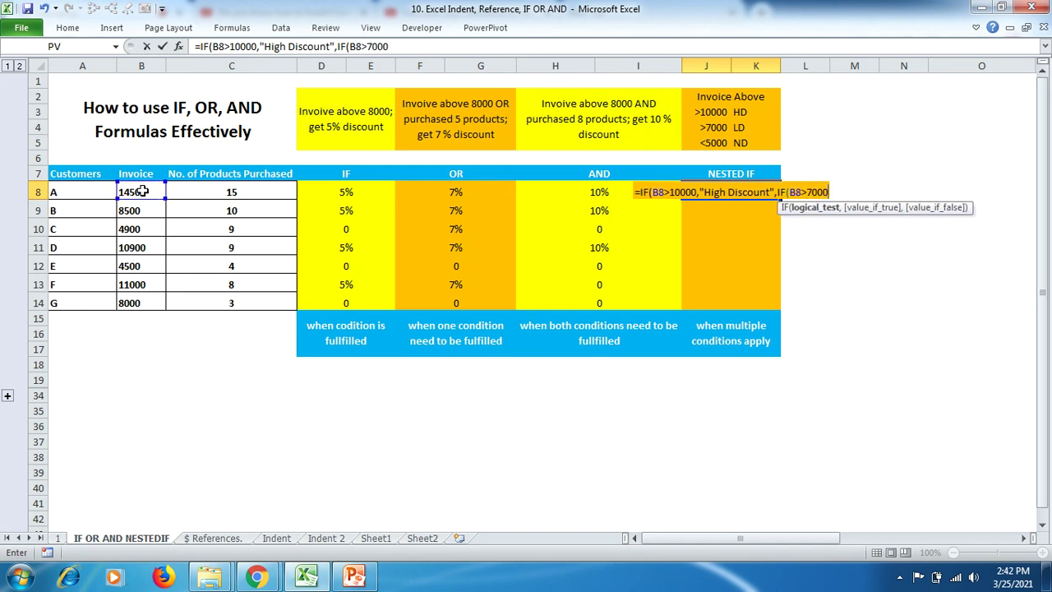
{"action": "type", "text": ",\""}
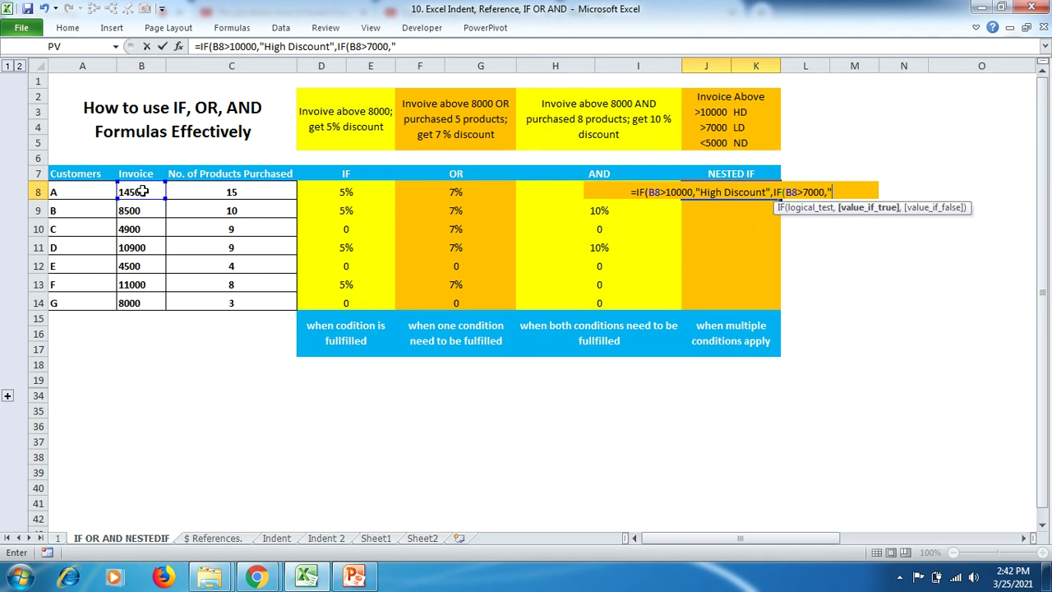
{"action": "type", "text": "Low D"}
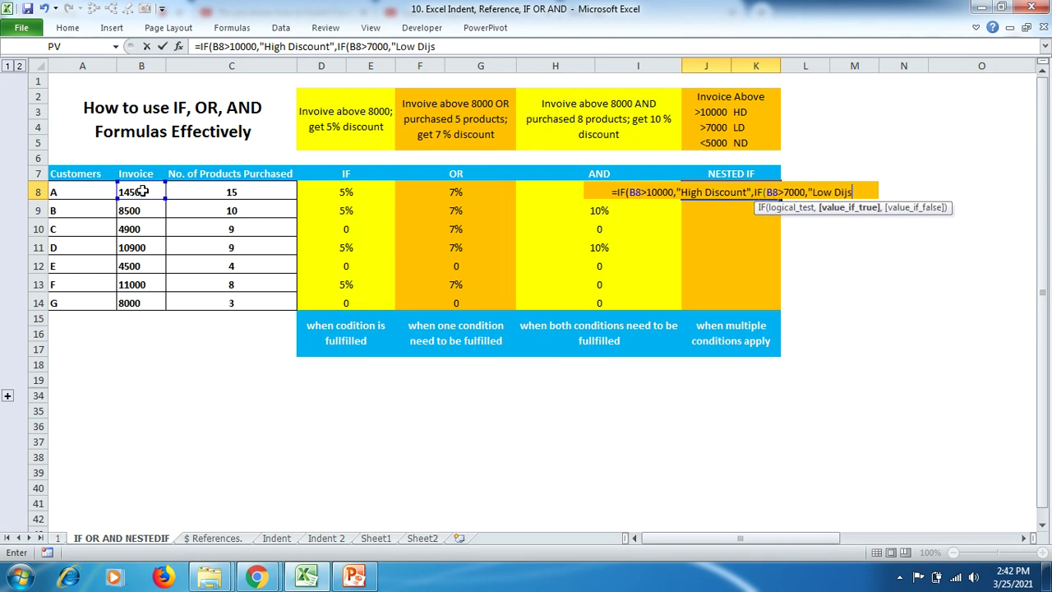
{"action": "type", "text": "iscount"}
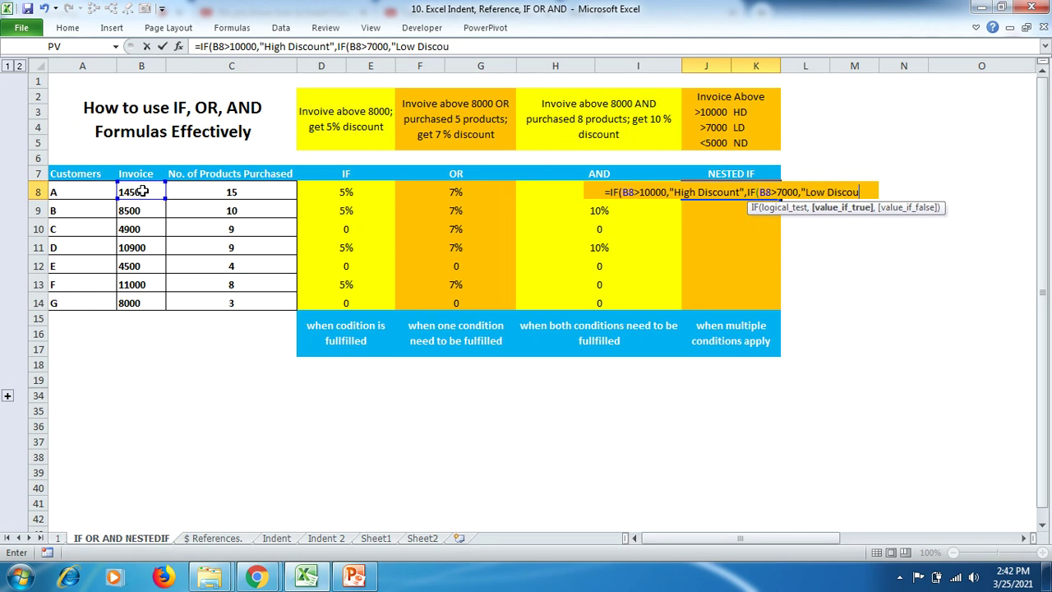
{"action": "type", "text": "\""}
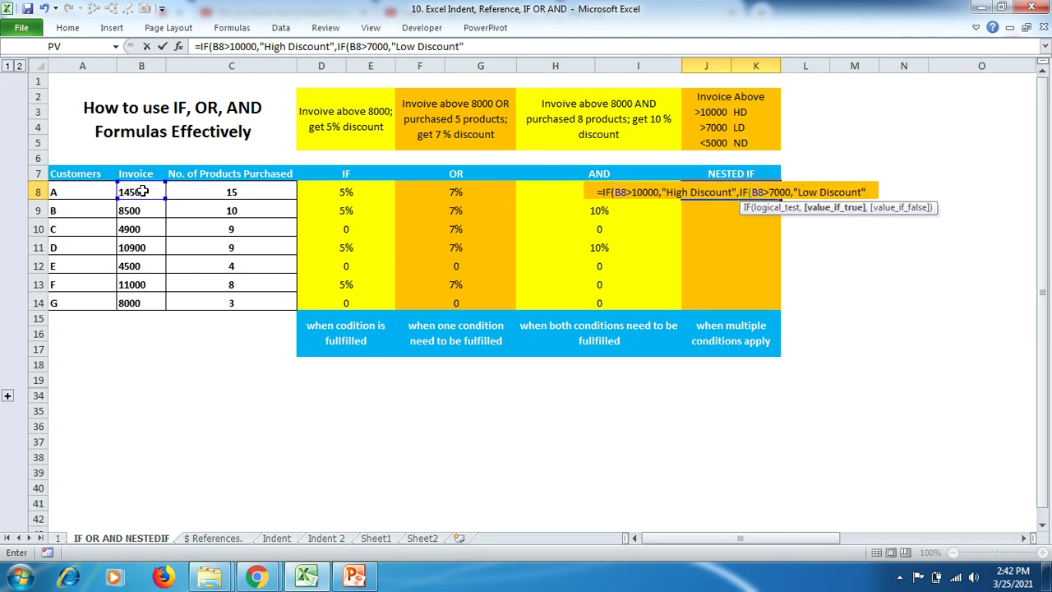
{"action": "type", "text": ","}
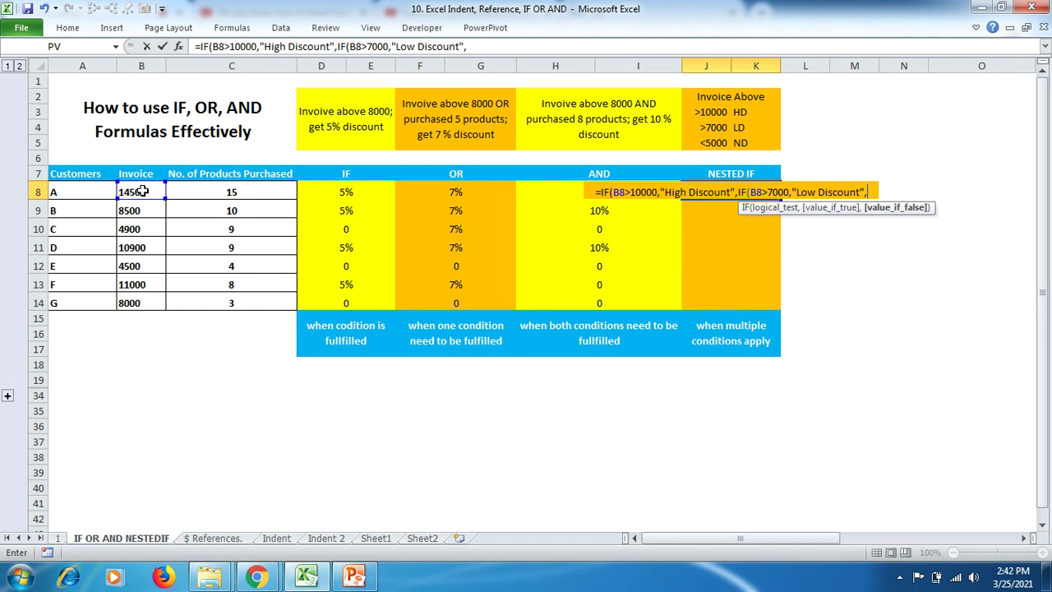
Nest a third IF returning "No Discount" when B8<5000, close all three brackets, and enter the formula.
{"action": "type", "text": "if"}
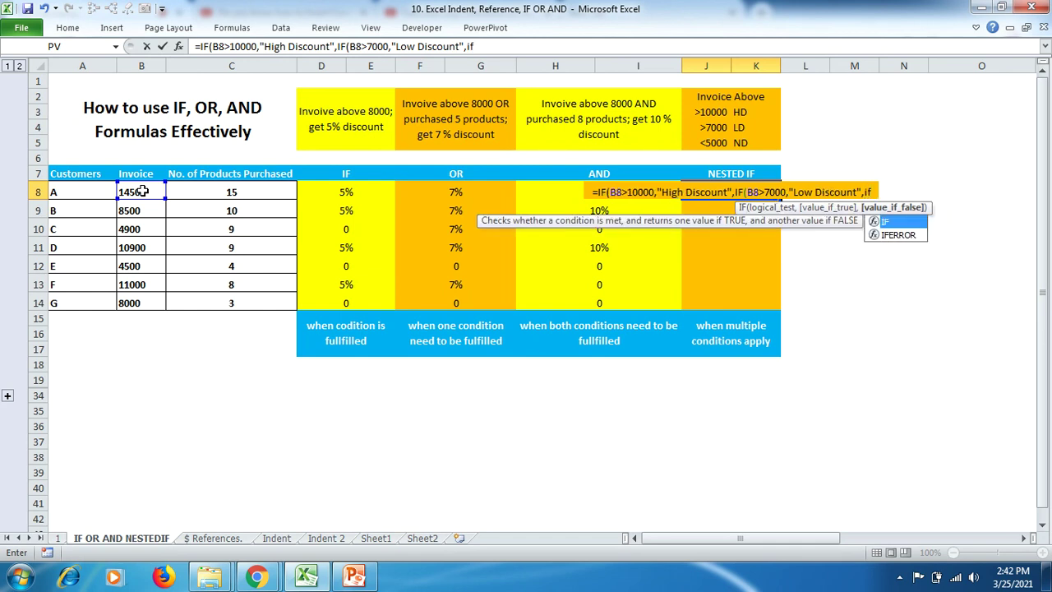
{"action": "key", "text": "Tab"}
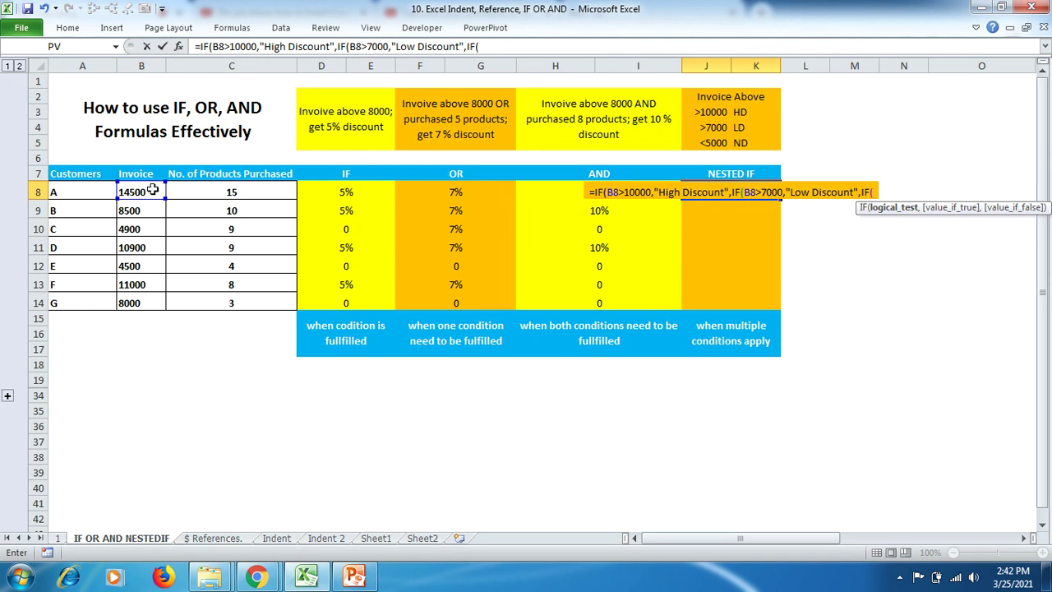
{"action": "left_click", "coordinate": [152, 190]}
{"action": "type", "text": ">"}
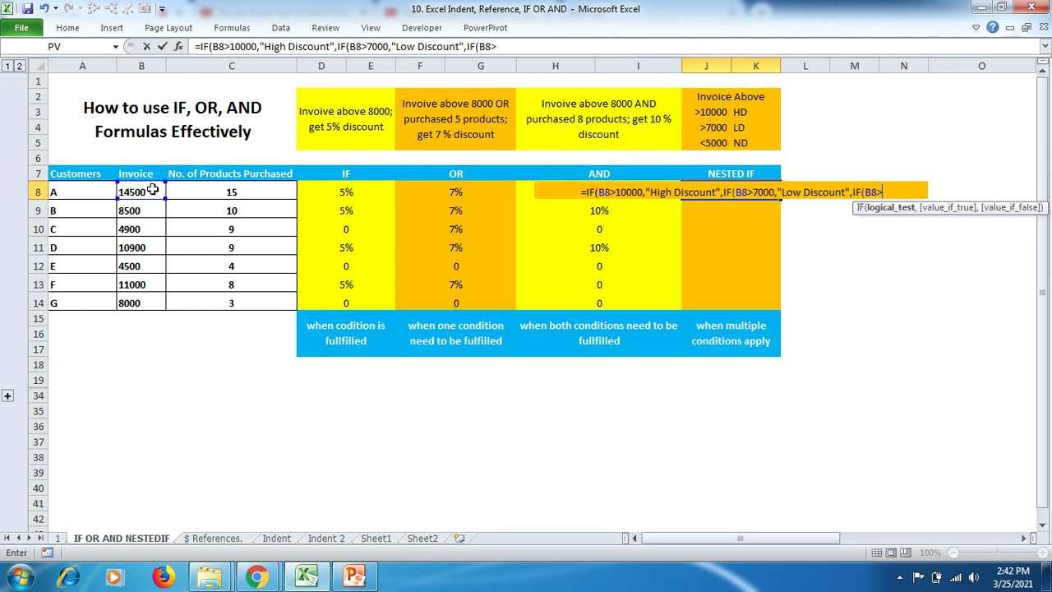
{"action": "key", "text": "BackSpace"}
{"action": "type", "text": "<5000"}
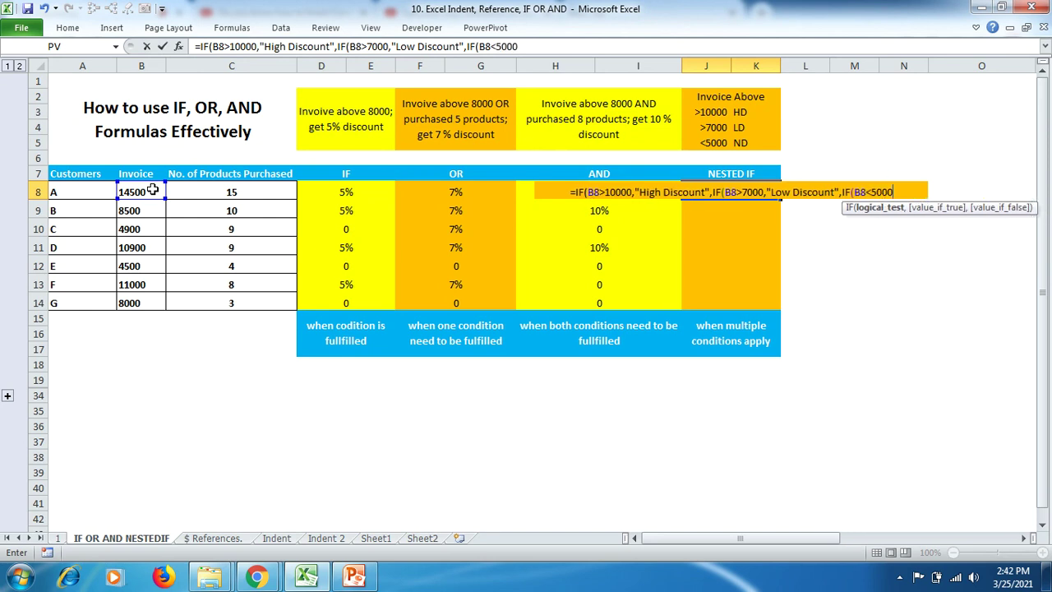
{"action": "type", "text": ",\""}
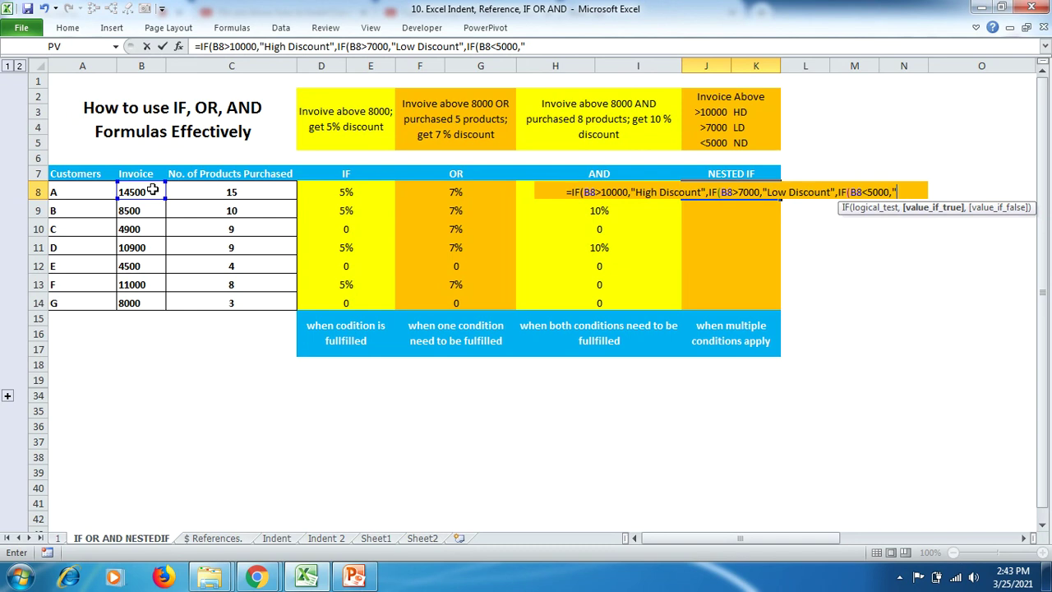
{"action": "type", "text": "No D"}
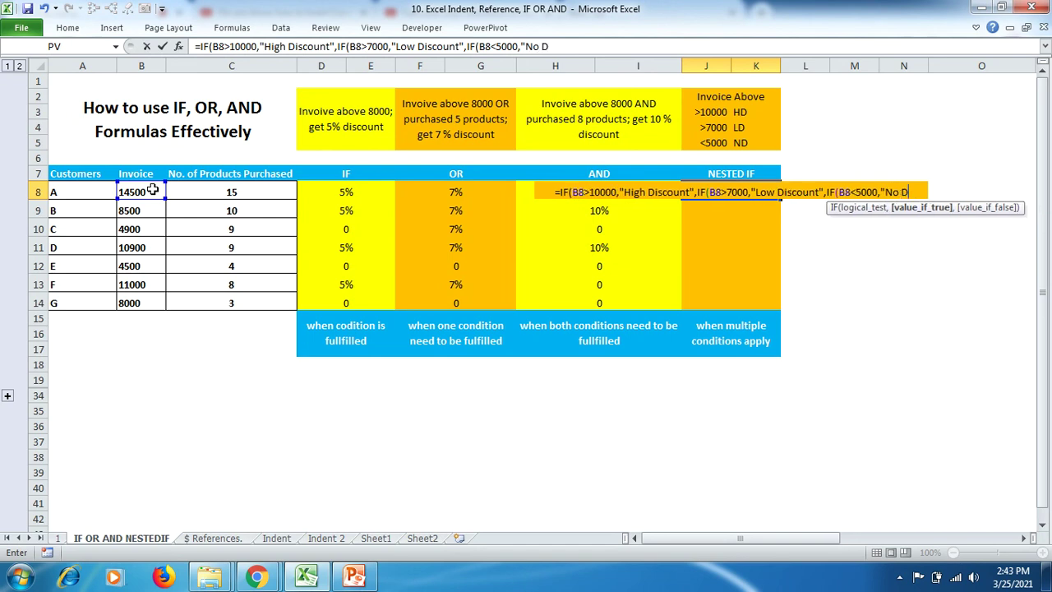
{"action": "type", "text": "iscount"}
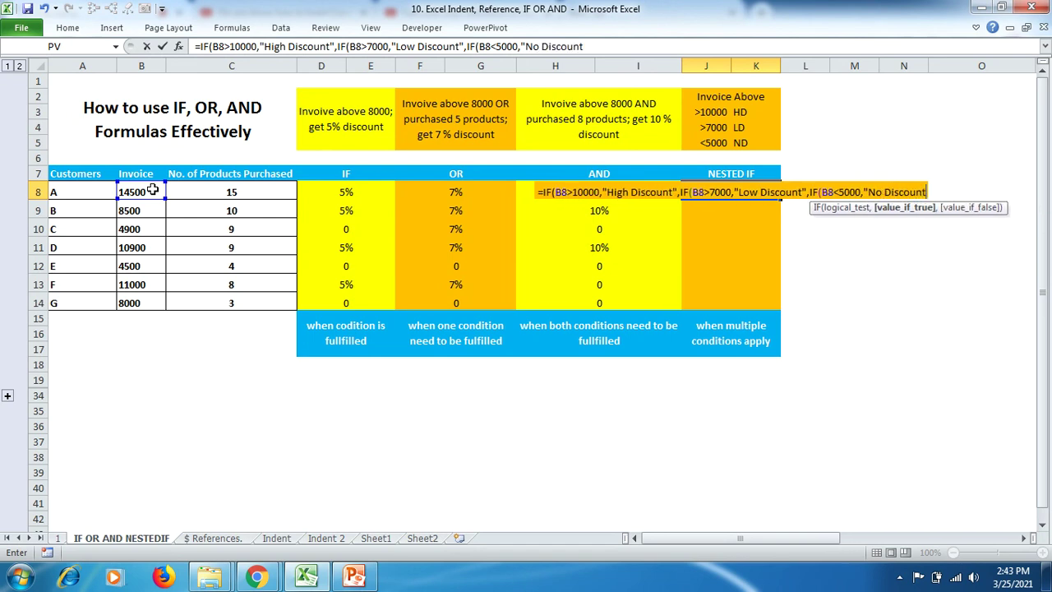
{"action": "type", "text": "\""}
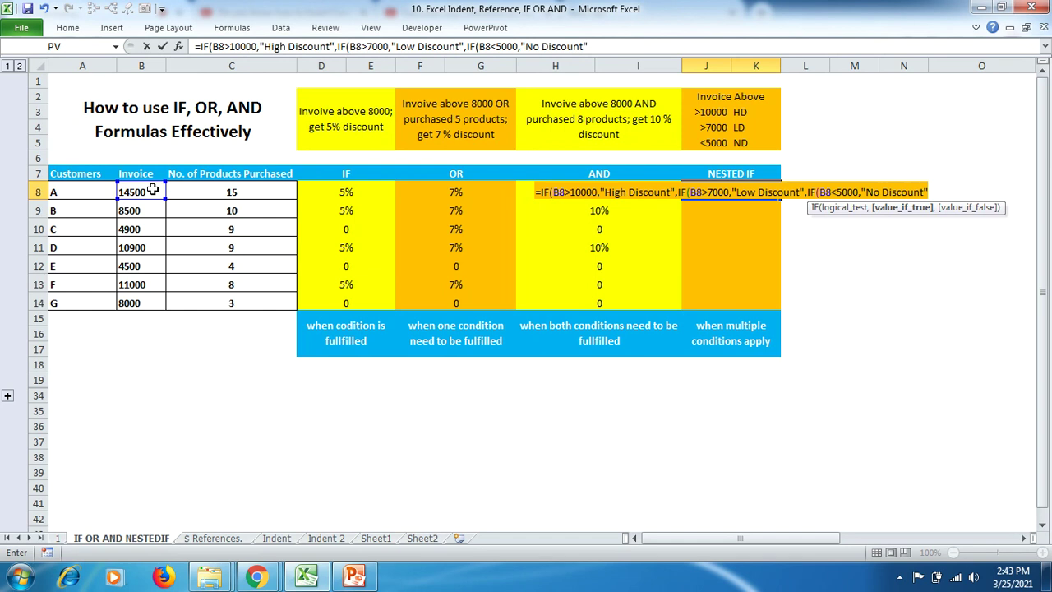
{"action": "type", "text": ")"}
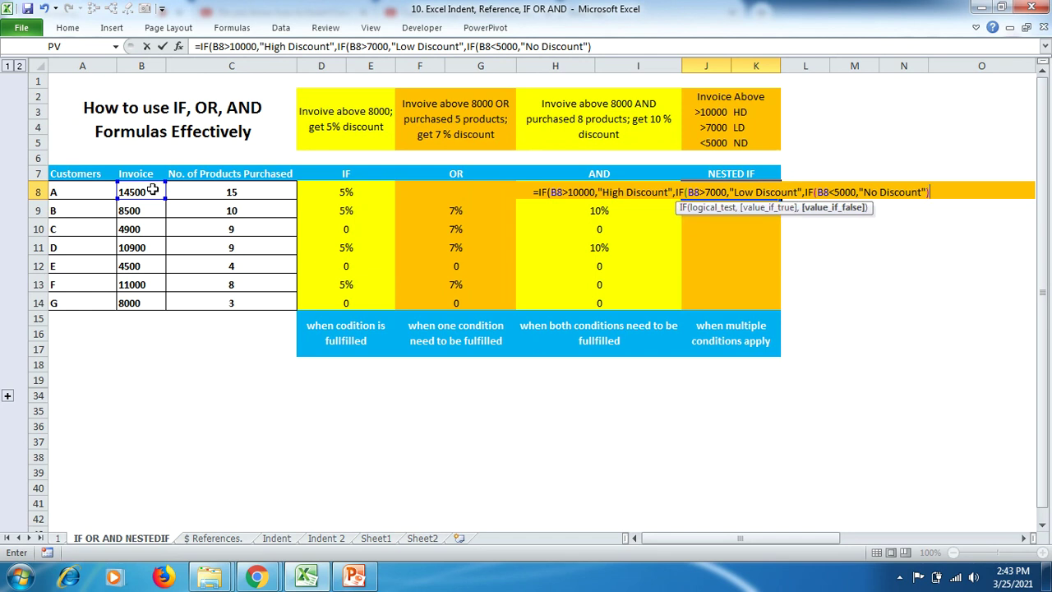
{"action": "type", "text": "))"}
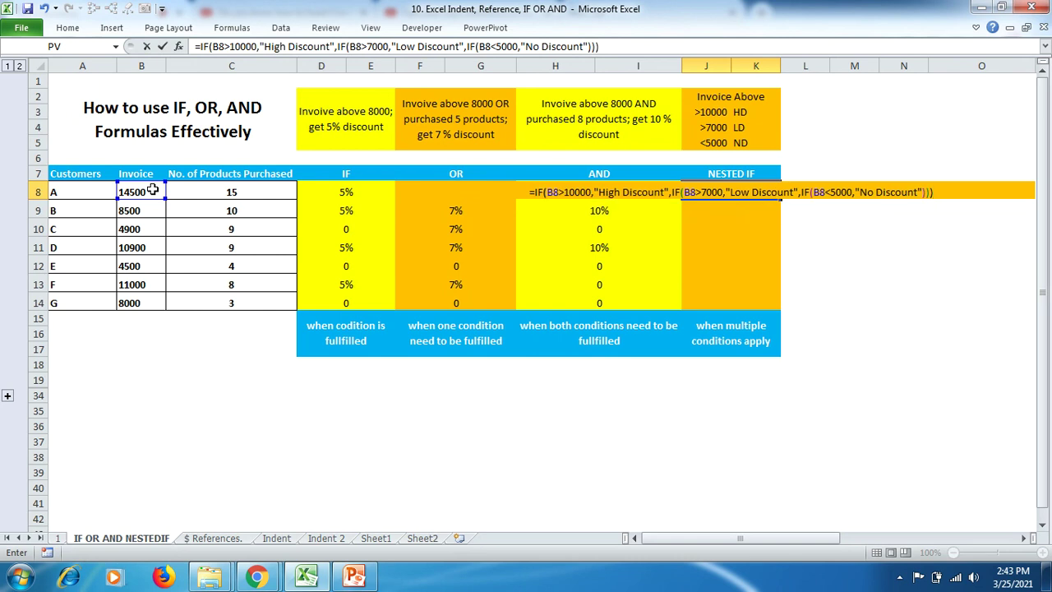
{"action": "key", "text": "Return"}
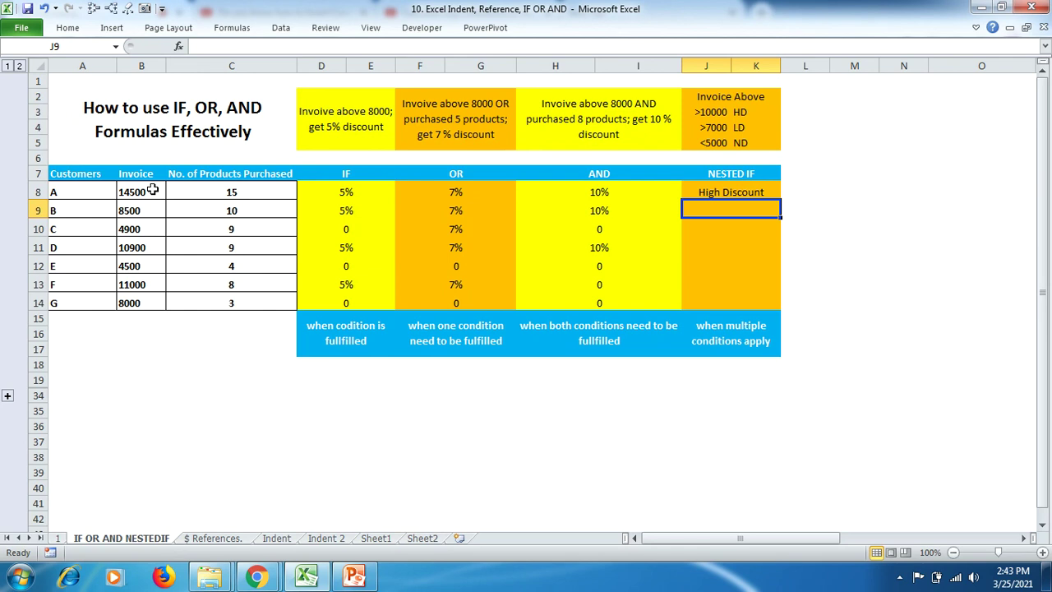
Fill the nested IF formula from J8 down to J14 for all customers.
{"action": "left_click", "coordinate": [716, 192]}
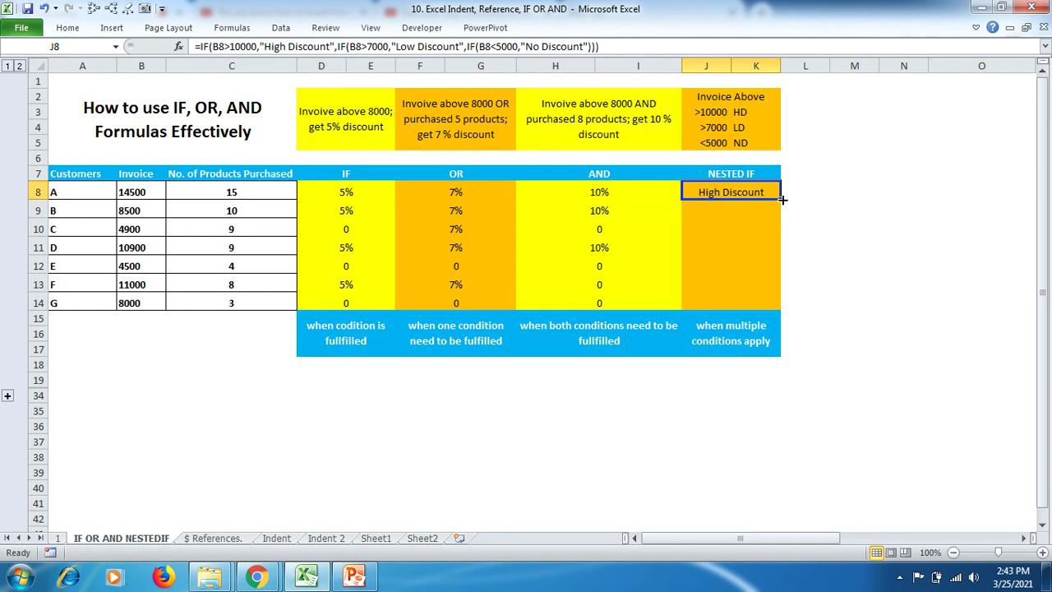
{"action": "left_click_drag", "start_coordinate": [782, 199], "coordinate": [776, 305]}
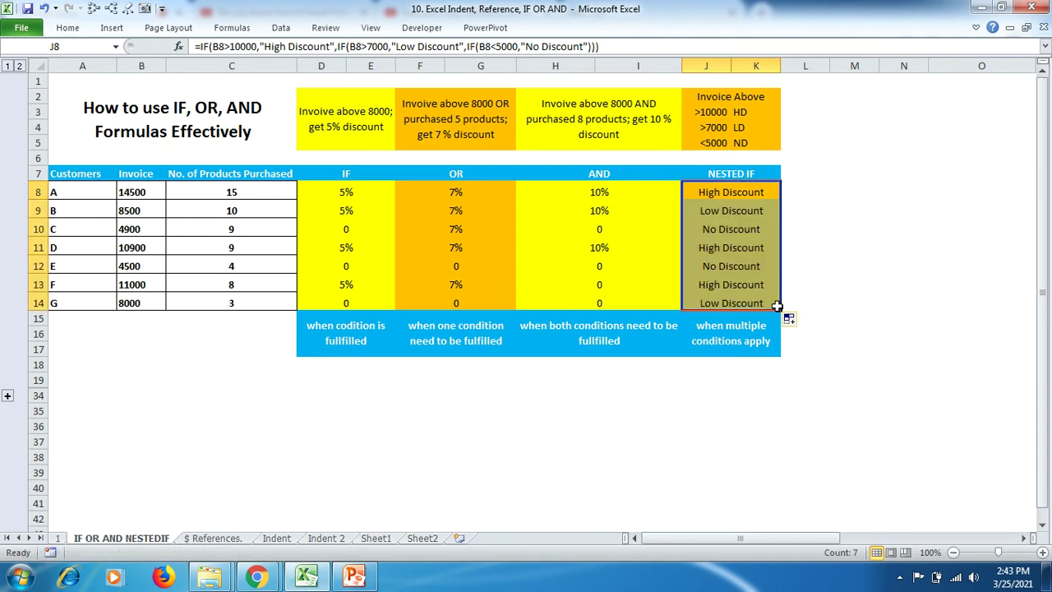
{"action": "left_click", "coordinate": [751, 303]}
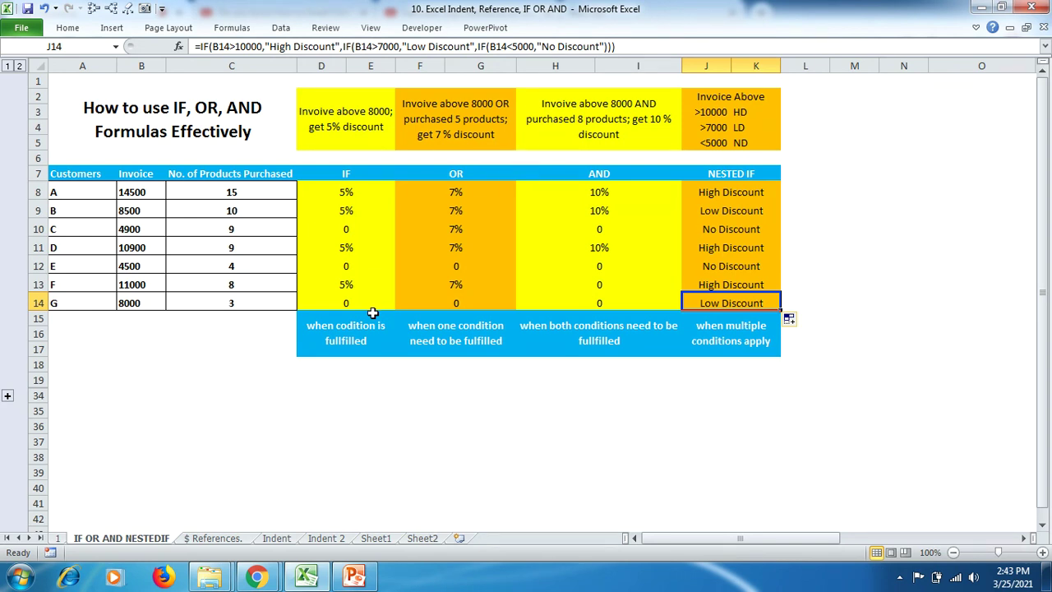
Expand the collapsed row group below the customer table to show the Sales Personnel incentive table.
{"action": "left_click", "coordinate": [346, 247]}
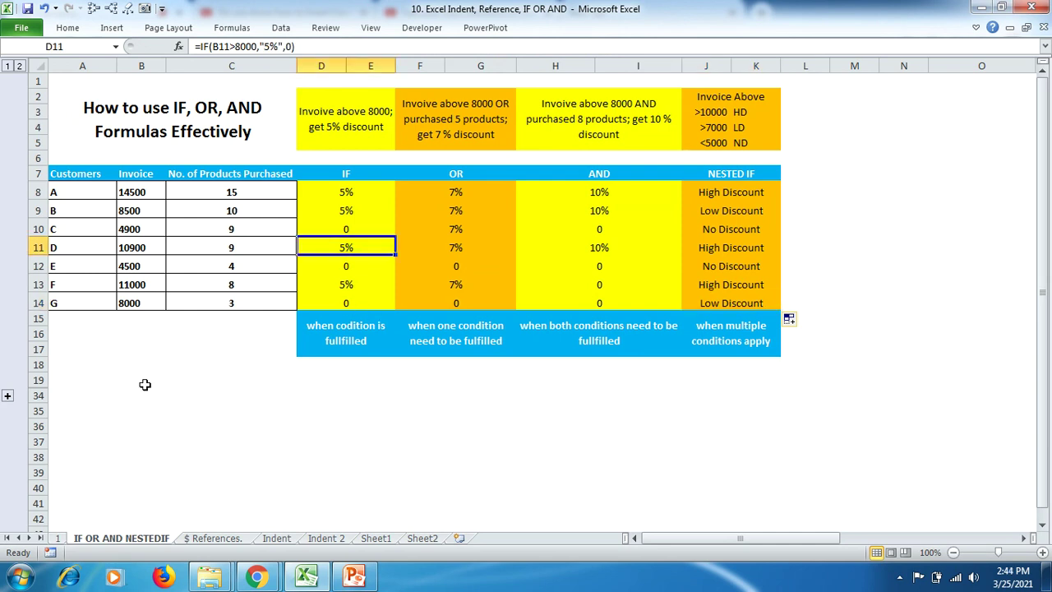
{"action": "left_click", "coordinate": [7, 396]}
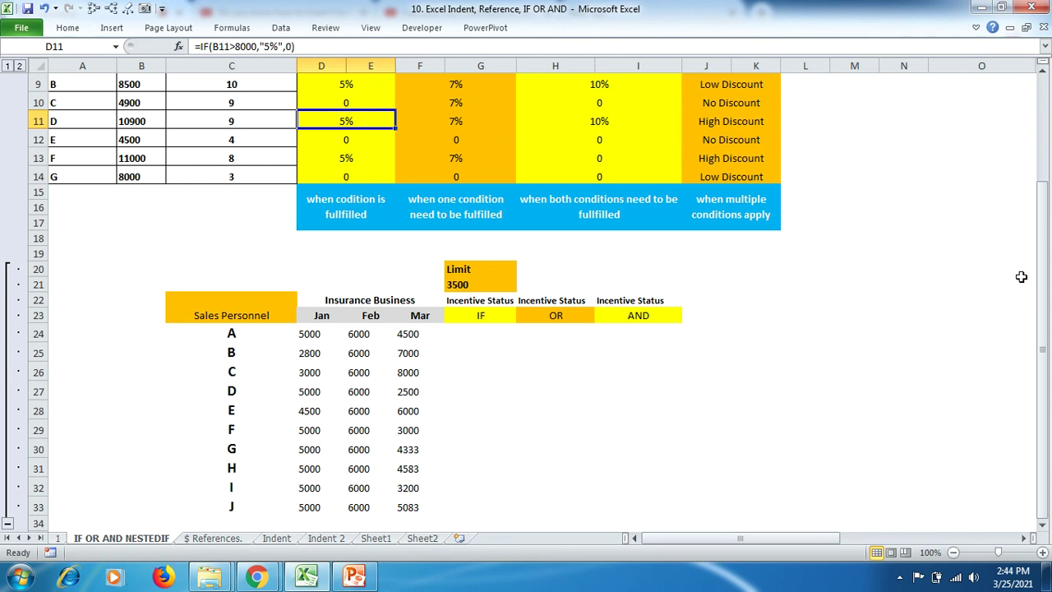
{"action": "left_click", "coordinate": [1043, 530]}
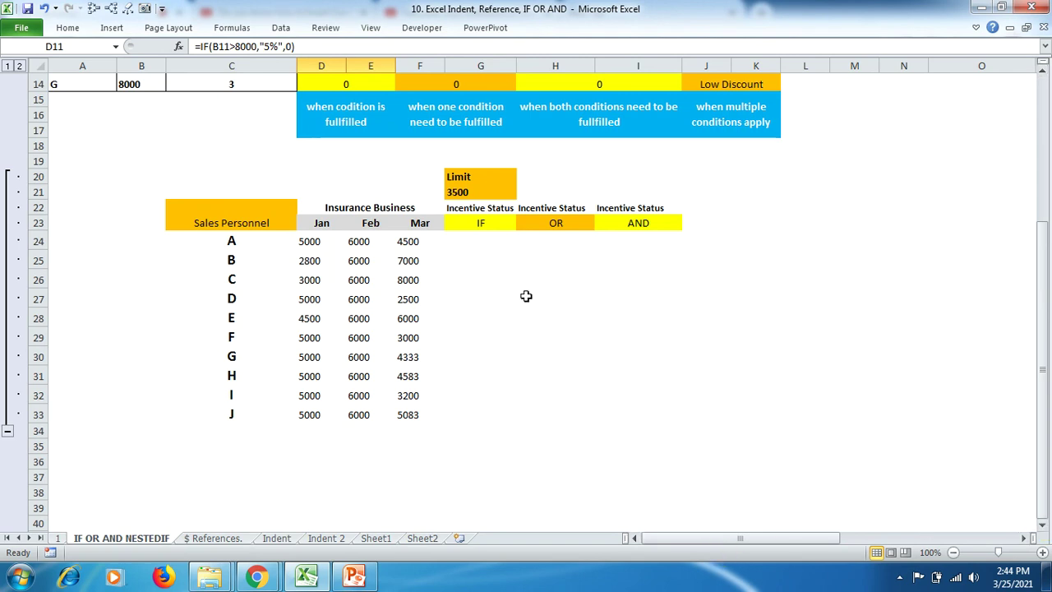
Start an IF formula in G24 that tests whether the January figure D24 is >= the limit in G21.
{"action": "left_click", "coordinate": [484, 239]}
{"action": "type", "text": "="}
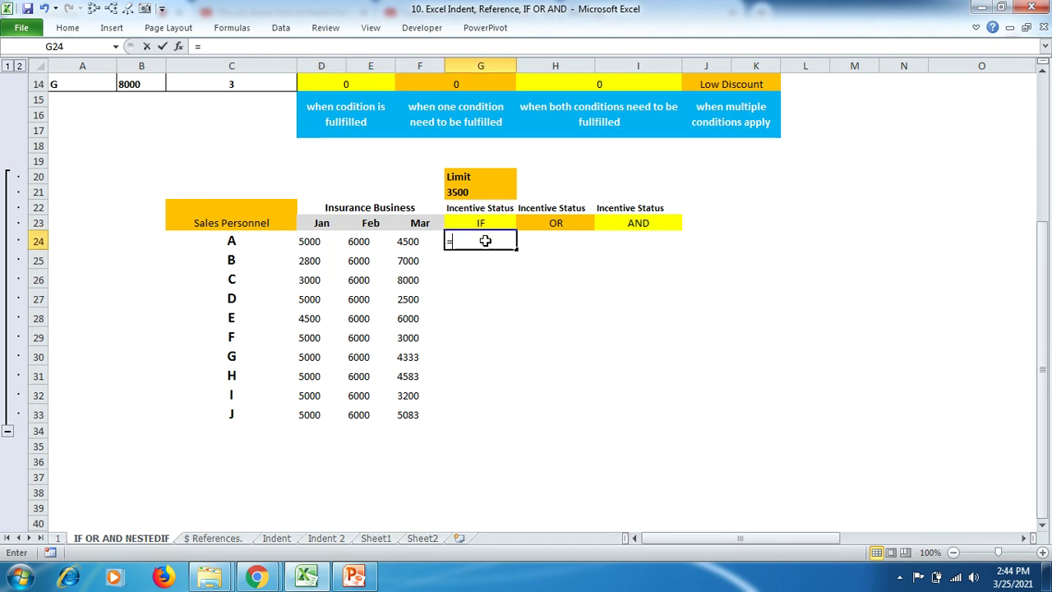
{"action": "type", "text": "if"}
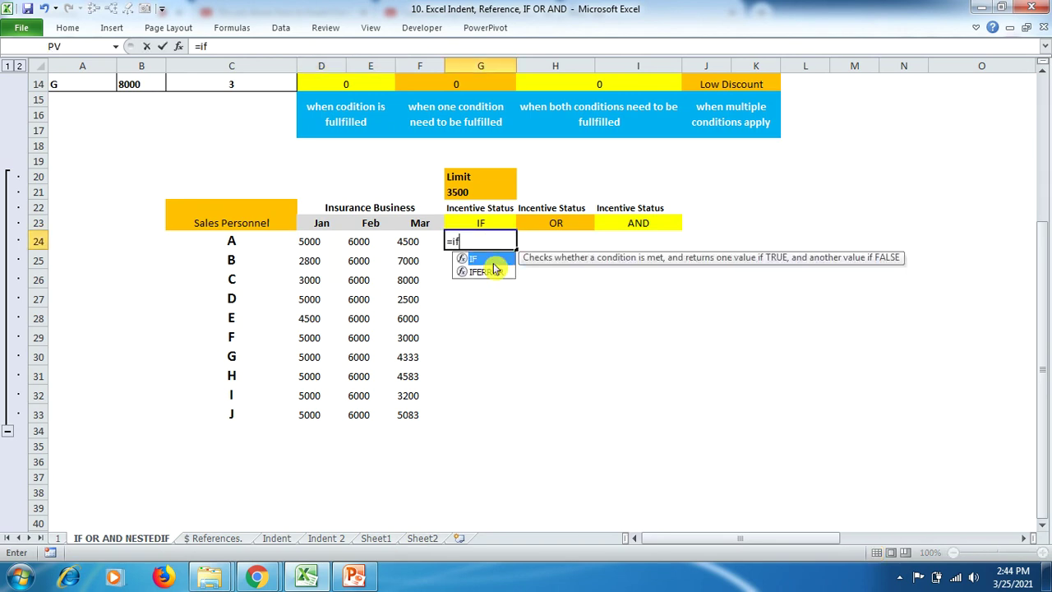
{"action": "key", "text": "Tab"}
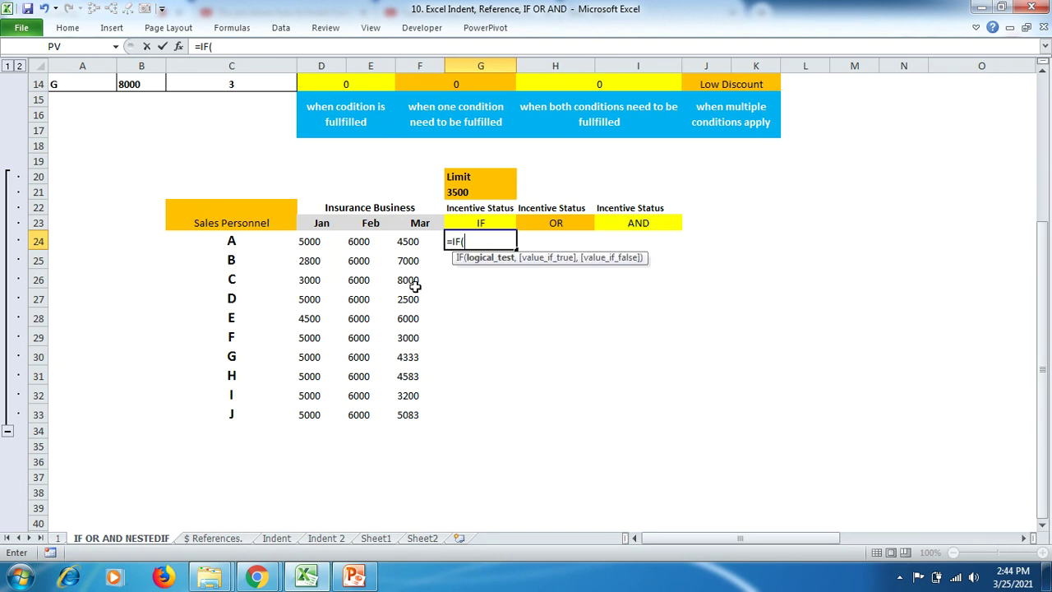
{"action": "left_click", "coordinate": [311, 243]}
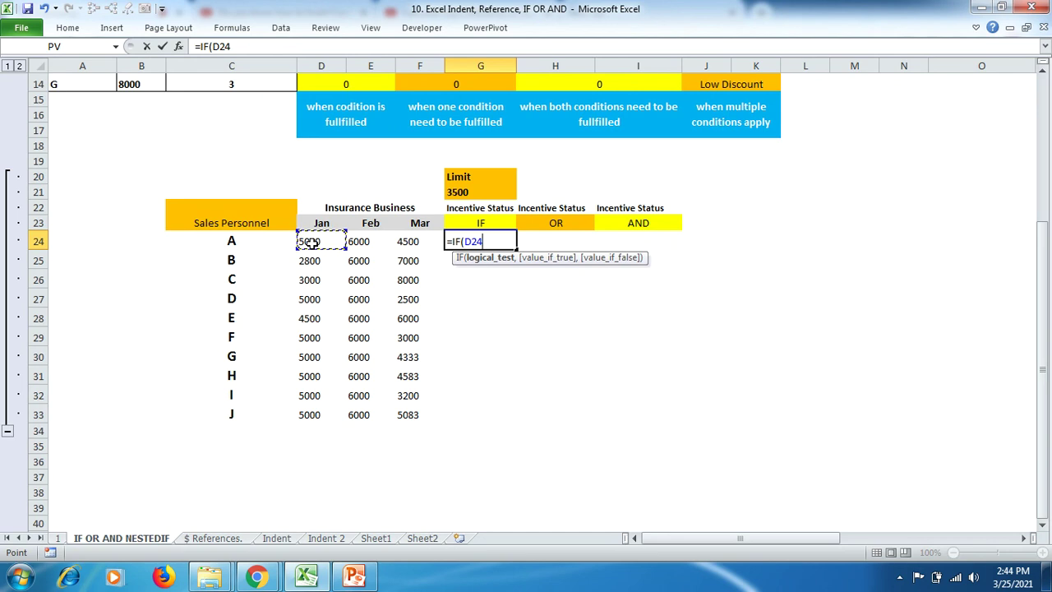
{"action": "type", "text": ">"}
{"action": "type", "text": "="}
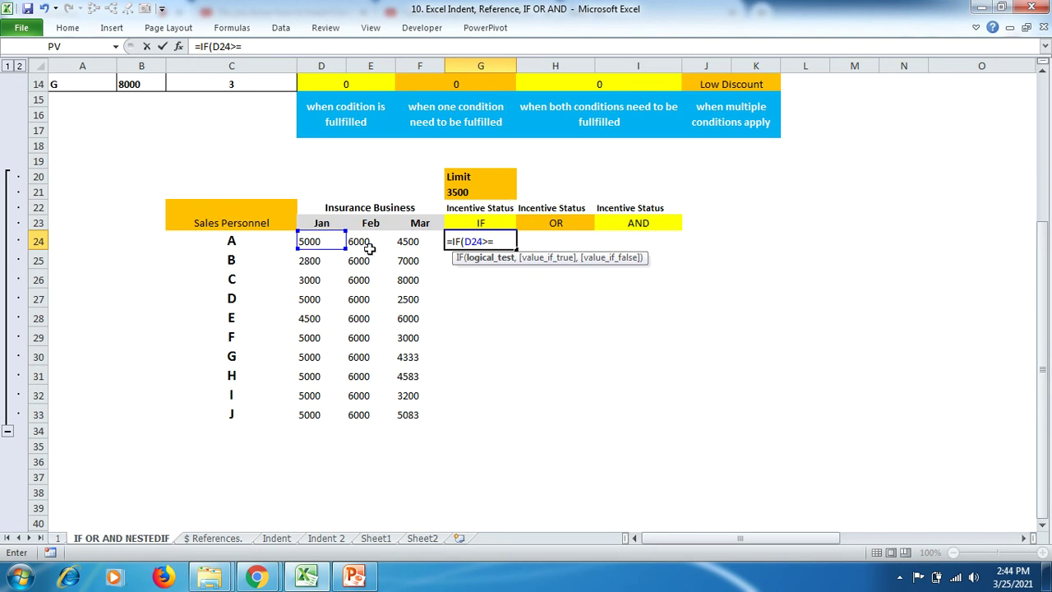
{"action": "left_click", "coordinate": [473, 191]}
{"action": "type", "text": ","}
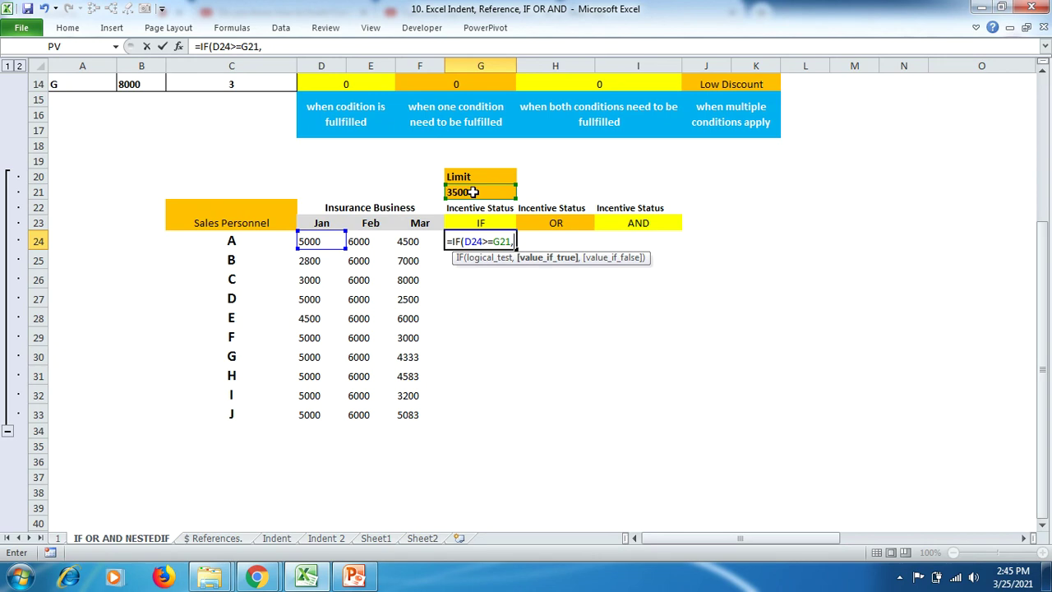
Add "Eligible" as the true value and "Not Eligible" as the false value without a space before it, closing the bracket.
{"action": "type", "text": "\"Eligible"}
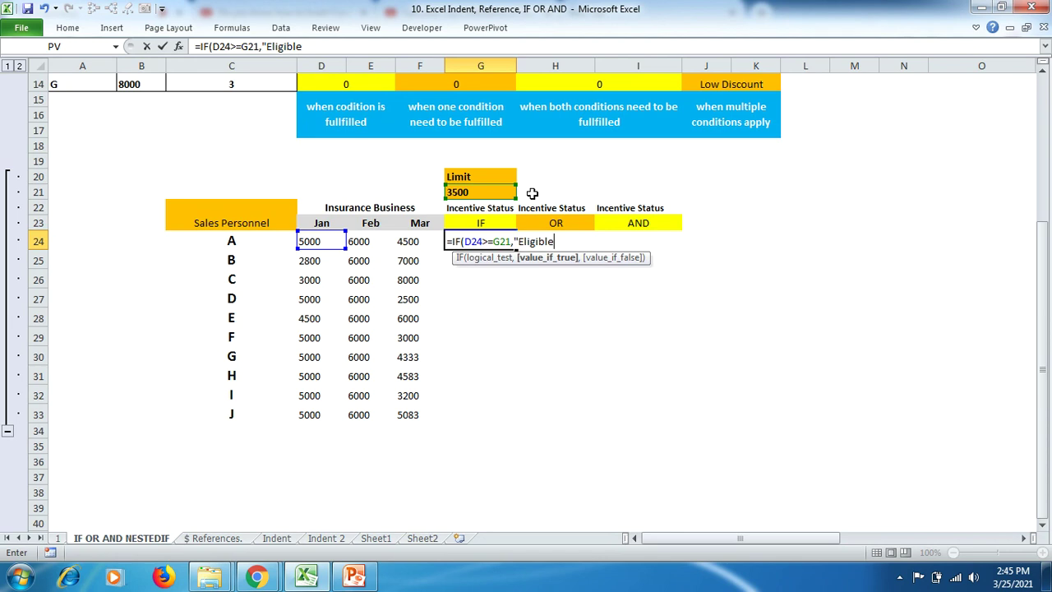
{"action": "type", "text": "\", "}
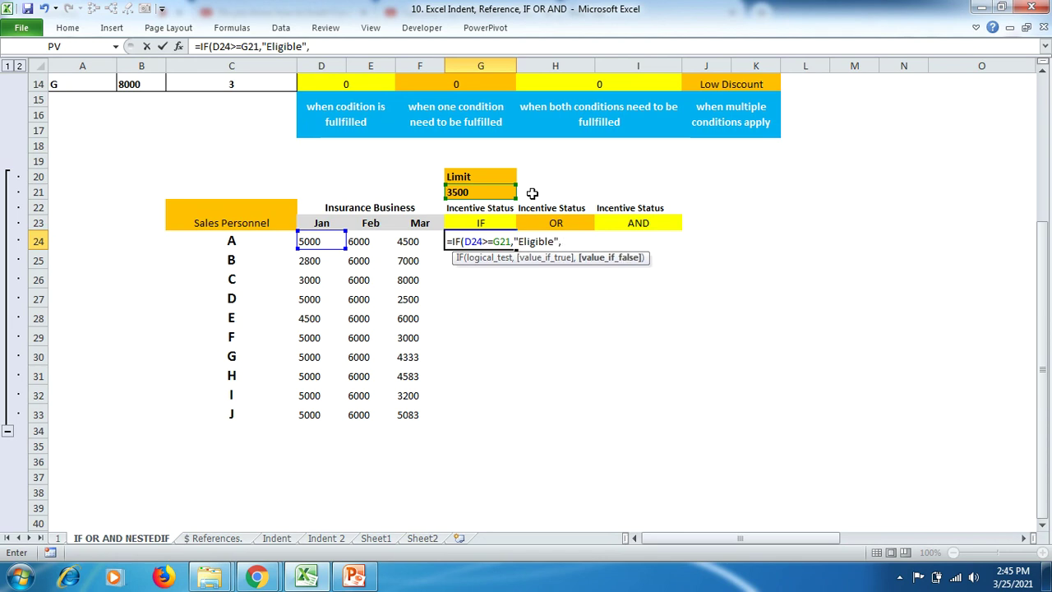
{"action": "type", "text": "\"No"}
{"action": "type", "text": "t"}
{"action": "type", "text": " Eligi"}
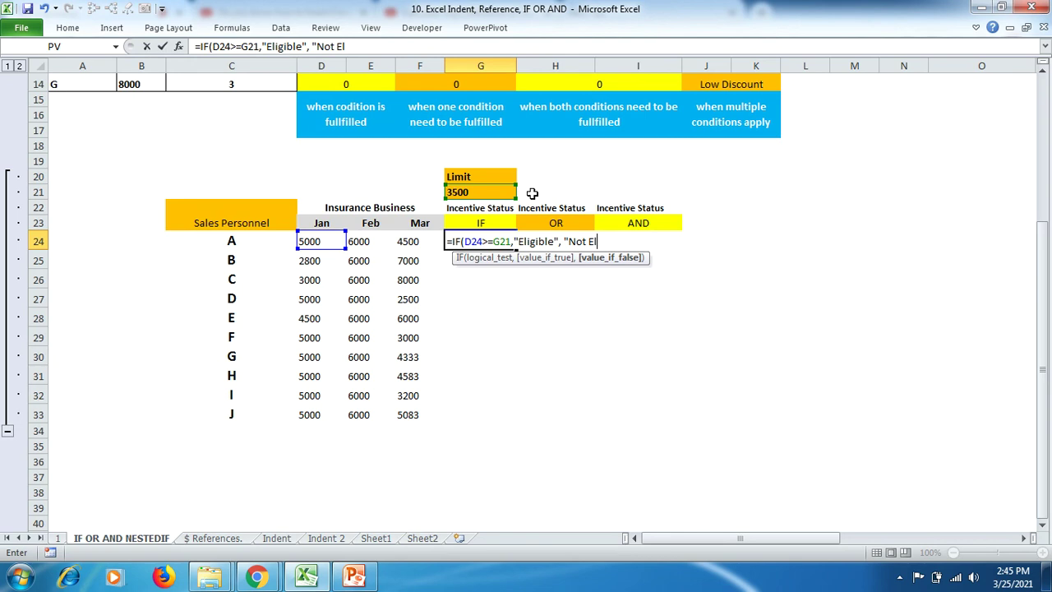
{"action": "type", "text": "ble"}
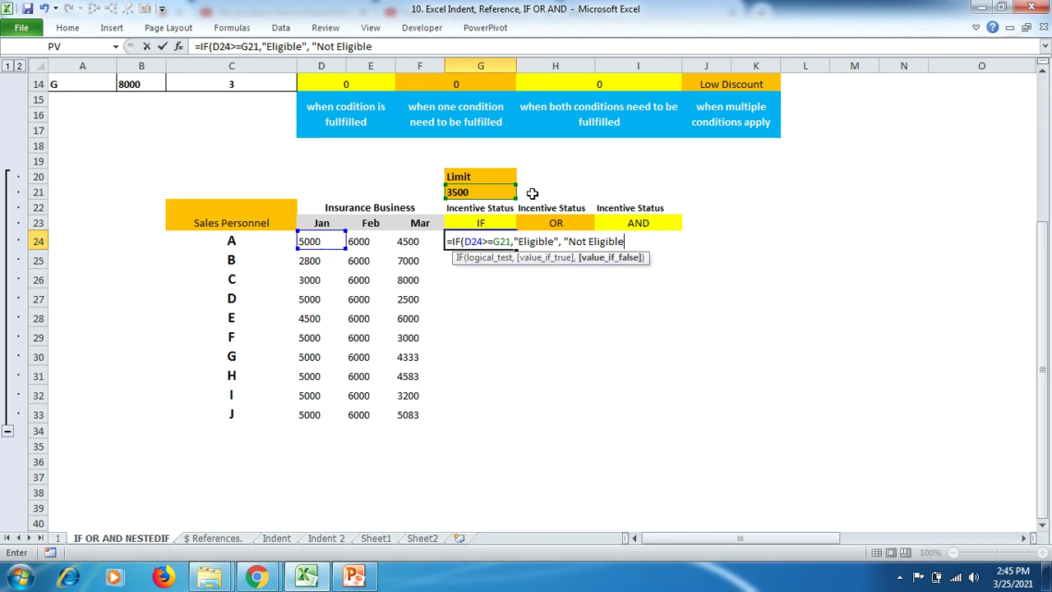
{"action": "type", "text": "\""}
{"action": "left_click", "coordinate": [566, 242]}
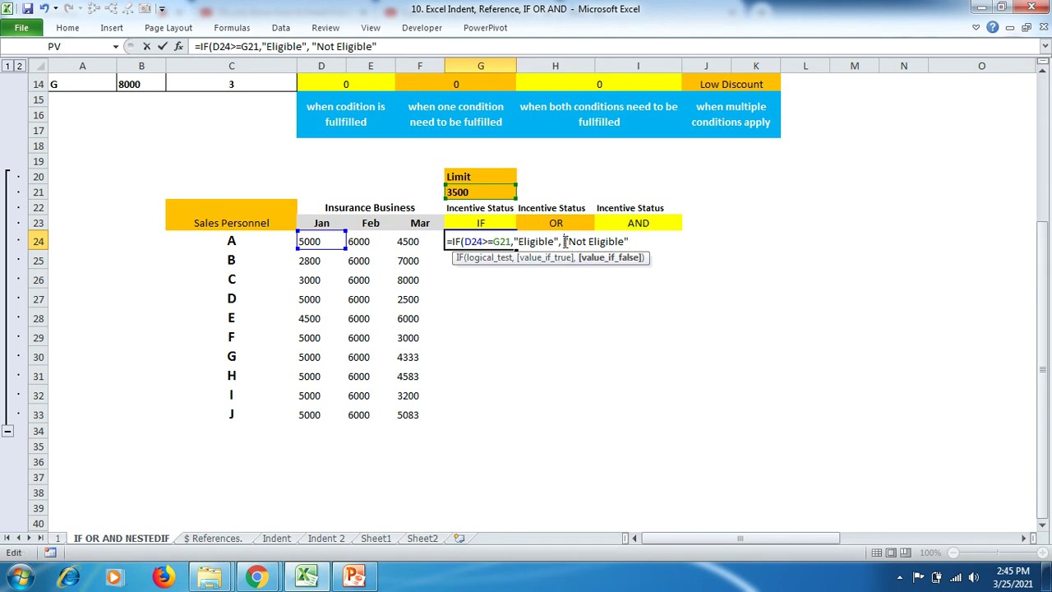
{"action": "key", "text": "BackSpace"}
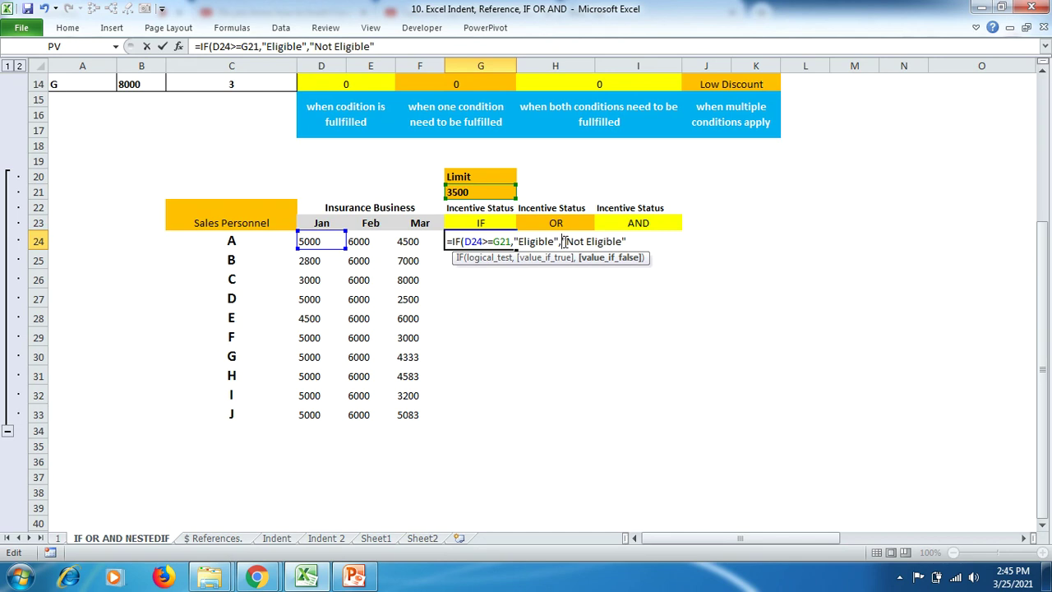
{"action": "left_click", "coordinate": [629, 242]}
{"action": "type", "text": ")"}
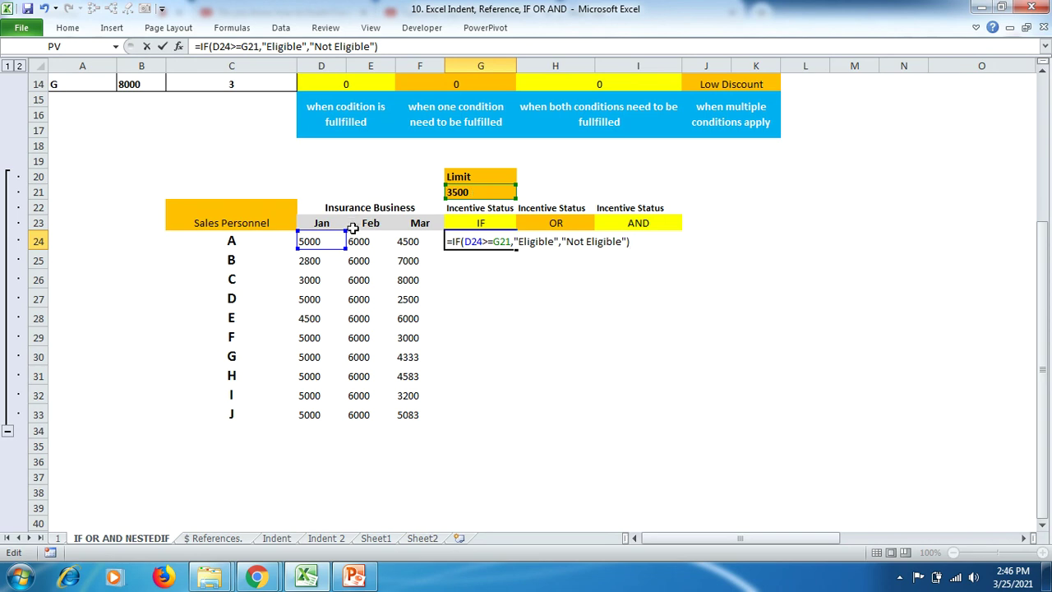
Make the limit reference absolute as $G$21 and fill the entered IF formula from G24 down to G33.
{"action": "left_click", "coordinate": [498, 241]}
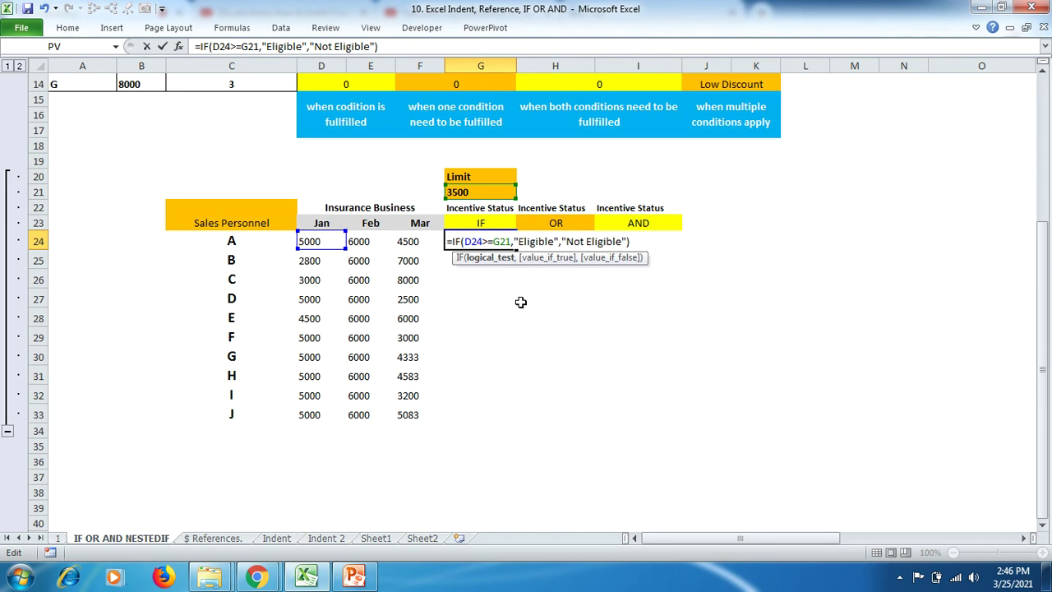
{"action": "key", "text": "F4"}
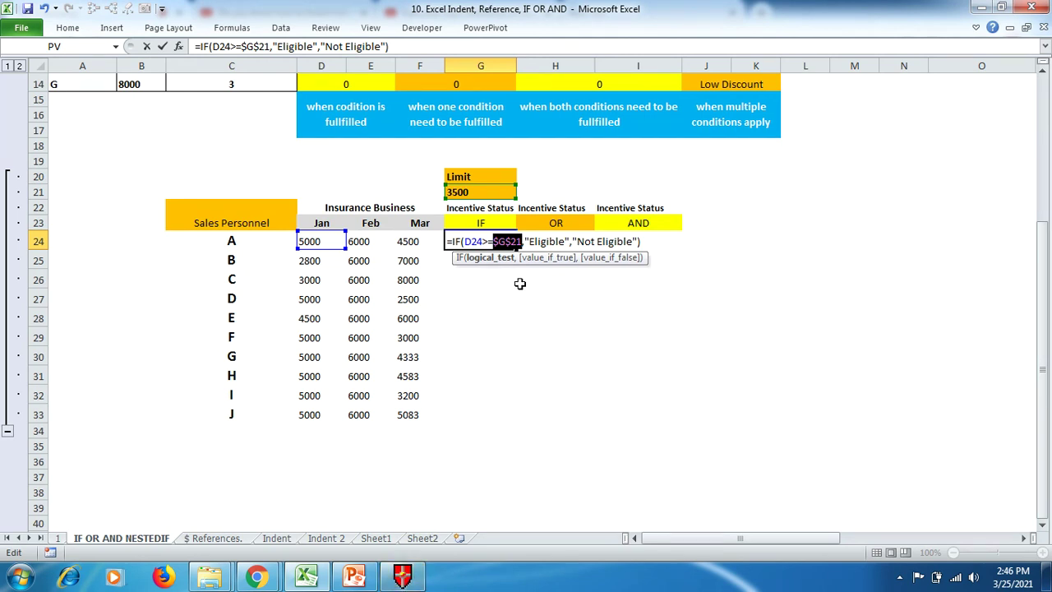
{"action": "key", "text": "Return"}
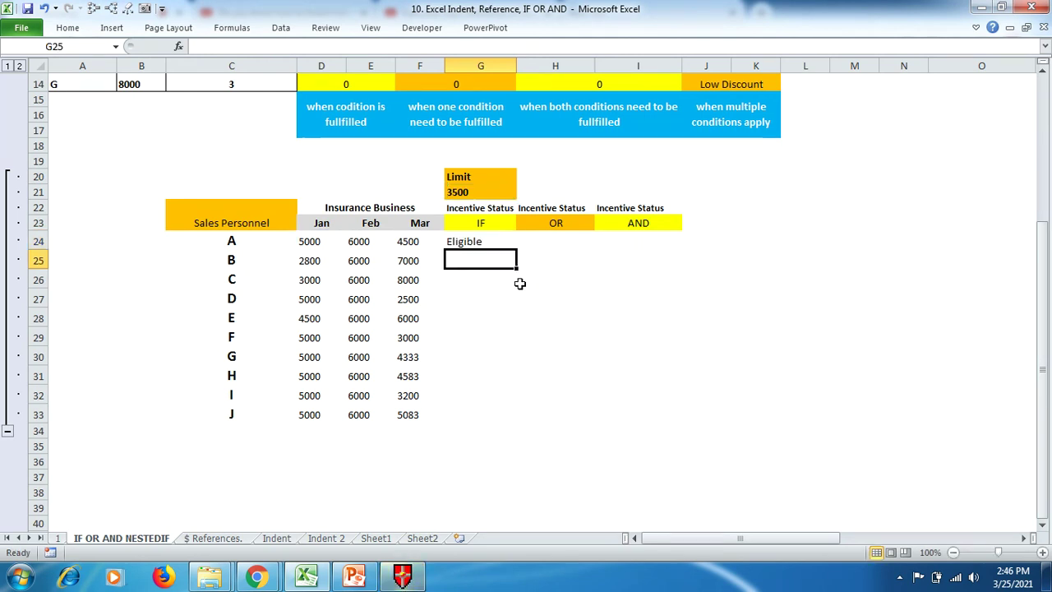
{"action": "left_click", "coordinate": [509, 241]}
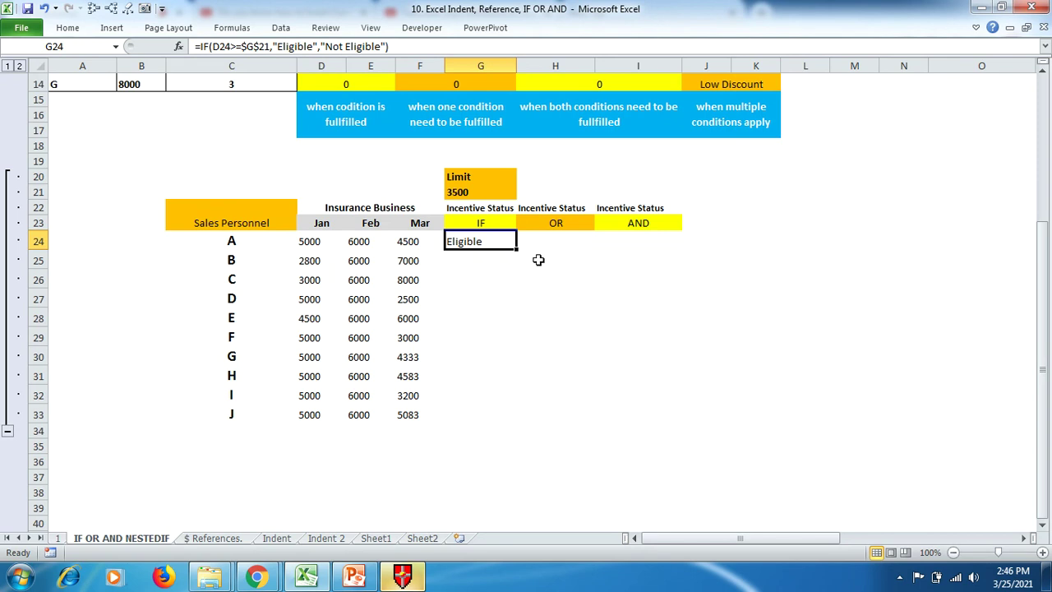
{"action": "left_click_drag", "start_coordinate": [516, 250], "coordinate": [490, 417]}
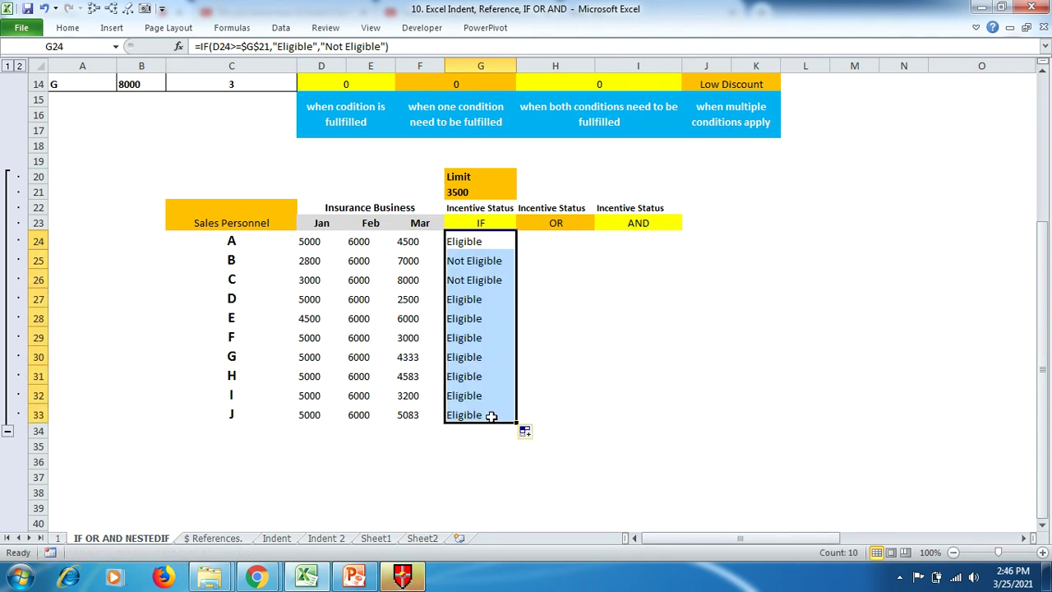
Start an IF formula with a nested OR in H24, using E24>=G21 as the first condition.
{"action": "left_click", "coordinate": [576, 242]}
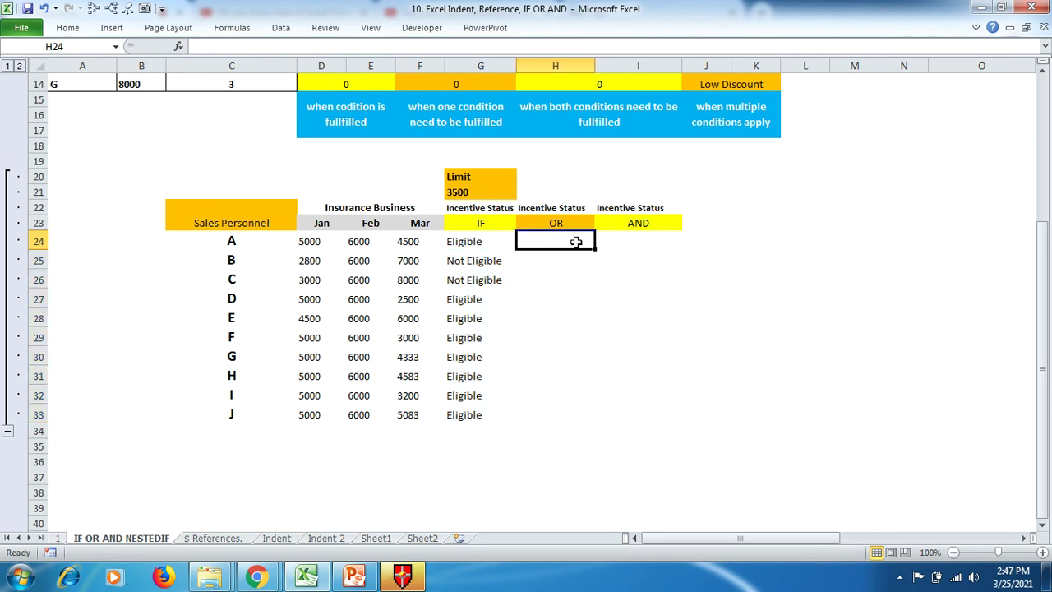
{"action": "type", "text": "="}
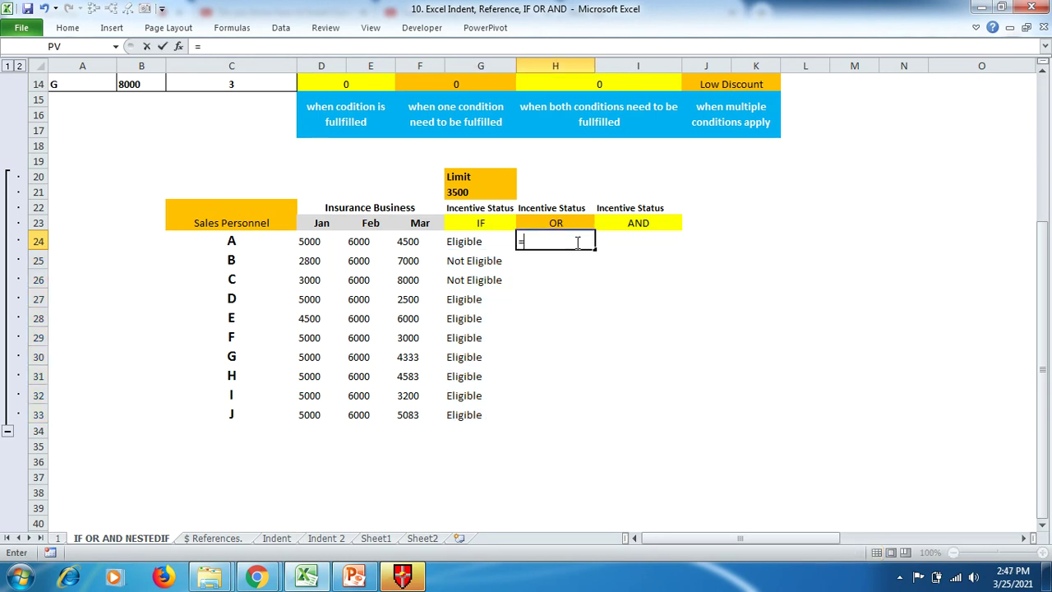
{"action": "type", "text": "if"}
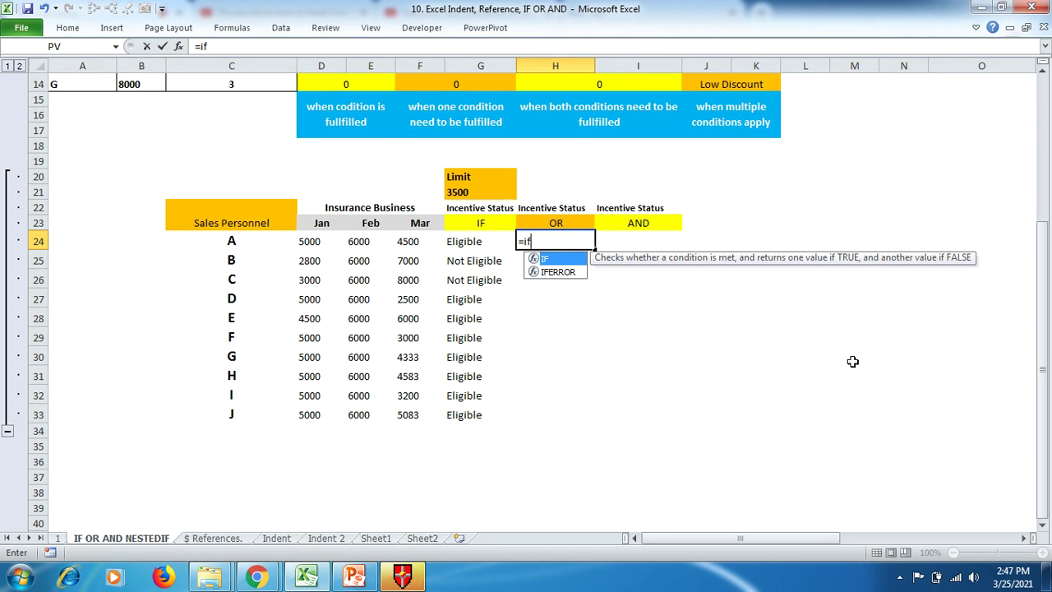
{"action": "key", "text": "Tab"}
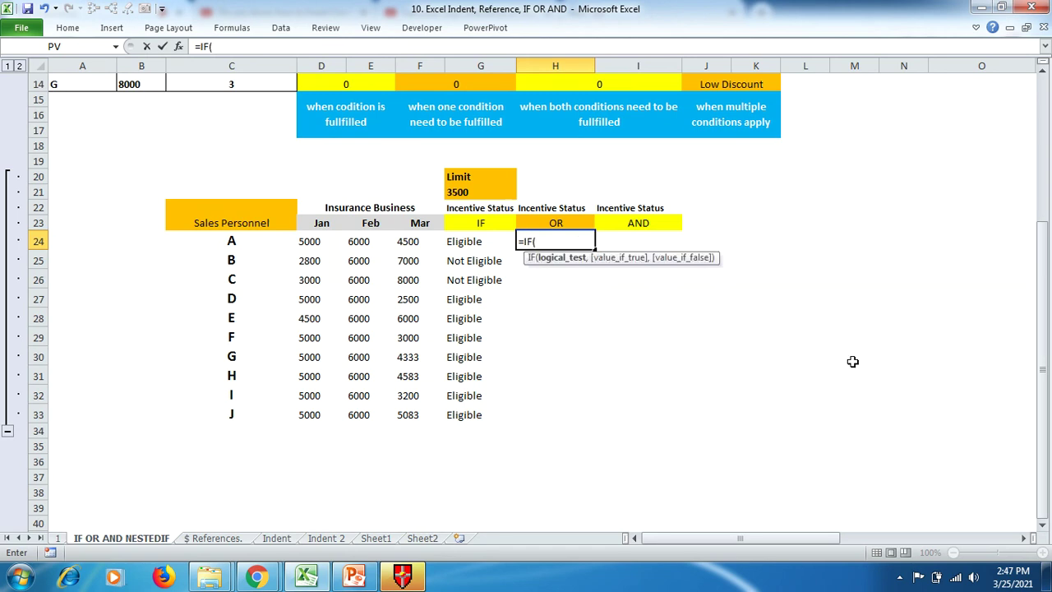
{"action": "type", "text": "or"}
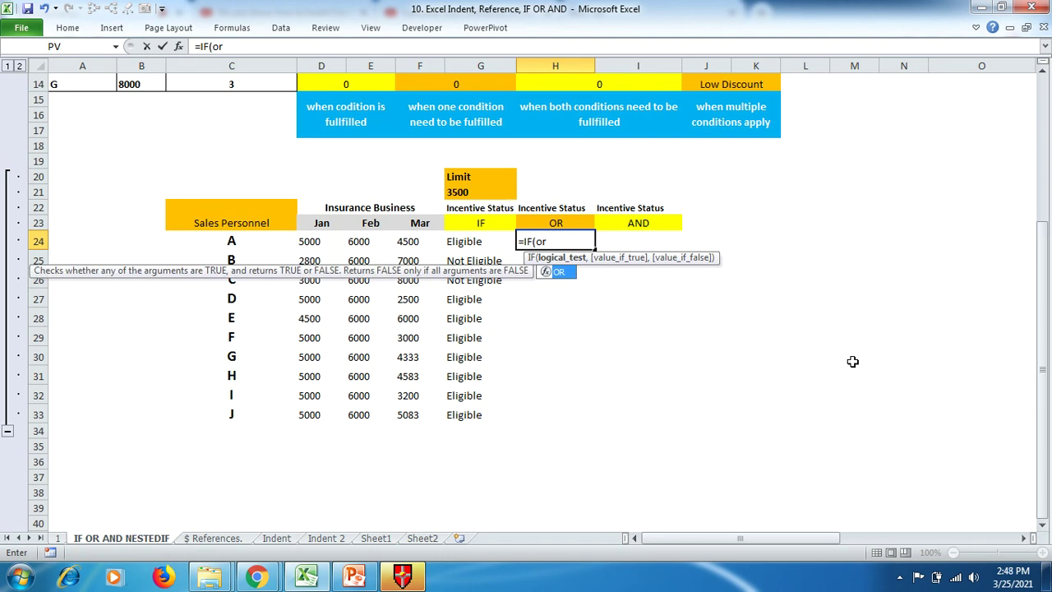
{"action": "key", "text": "Tab"}
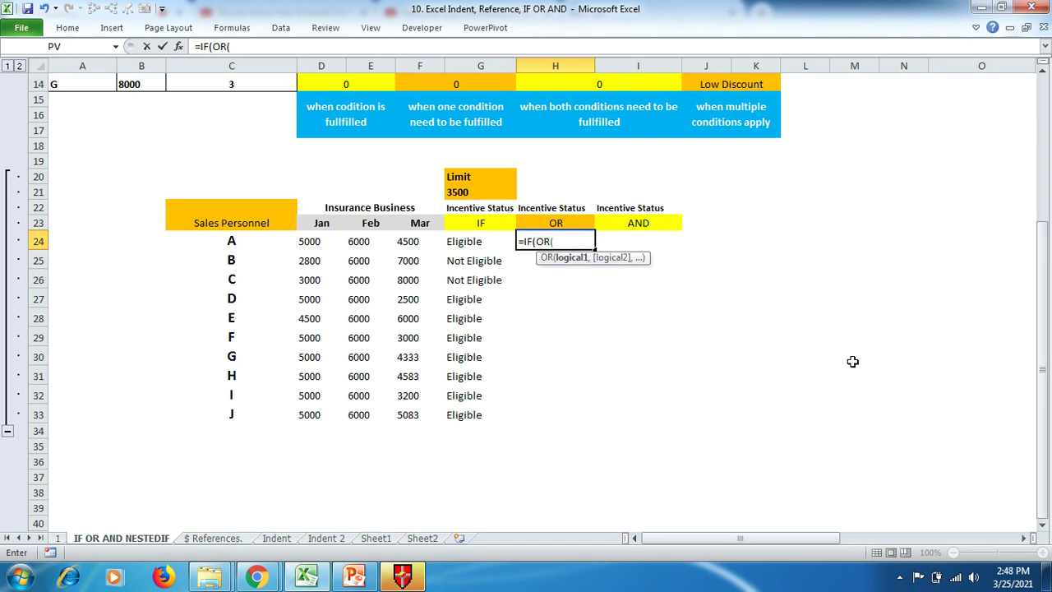
{"action": "left_click", "coordinate": [373, 241]}
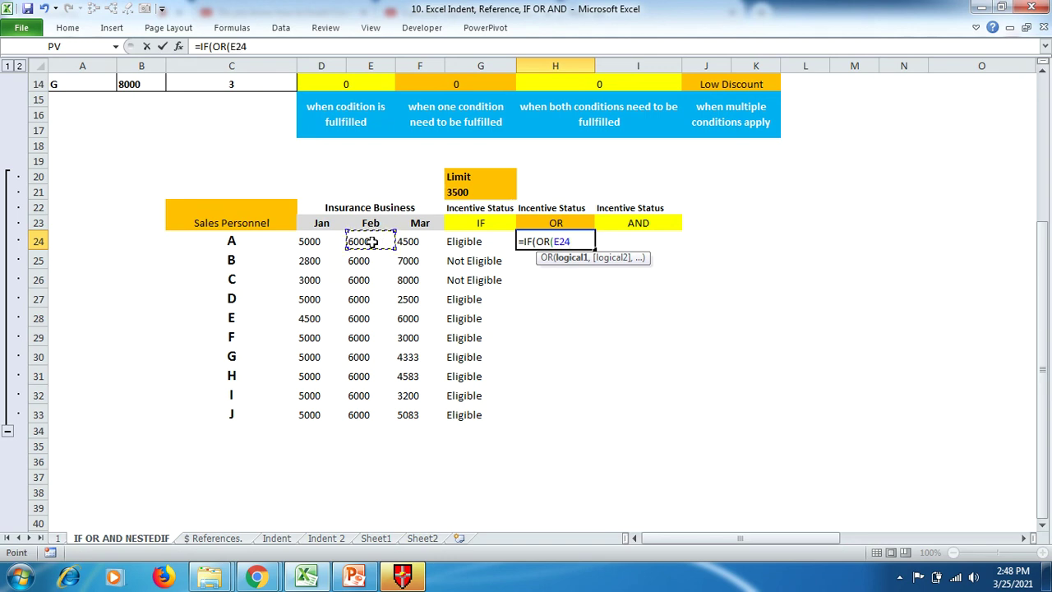
{"action": "type", "text": ">="}
{"action": "left_click", "coordinate": [463, 192]}
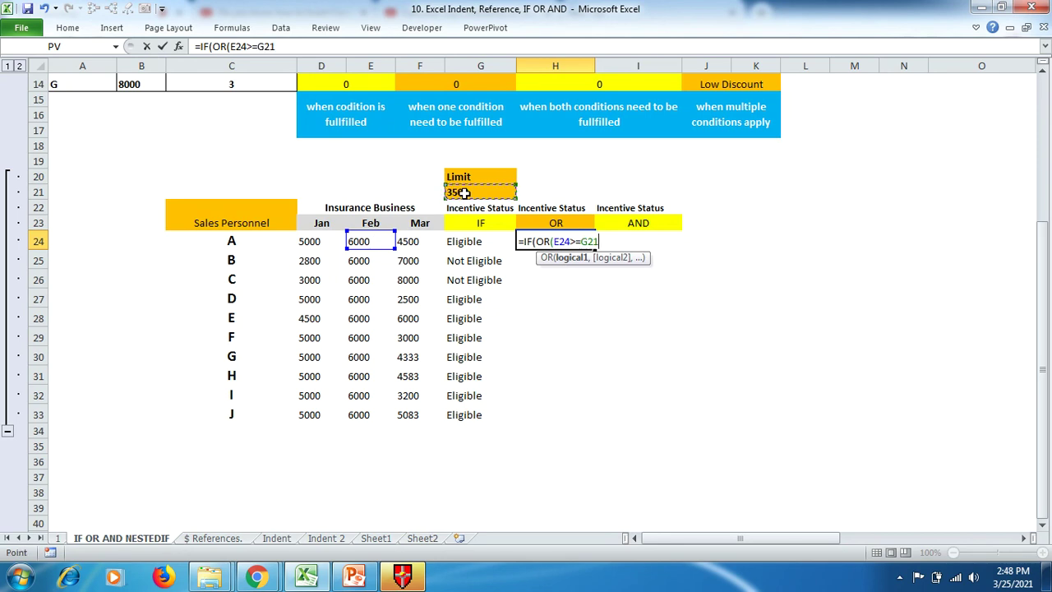
{"action": "type", "text": ","}
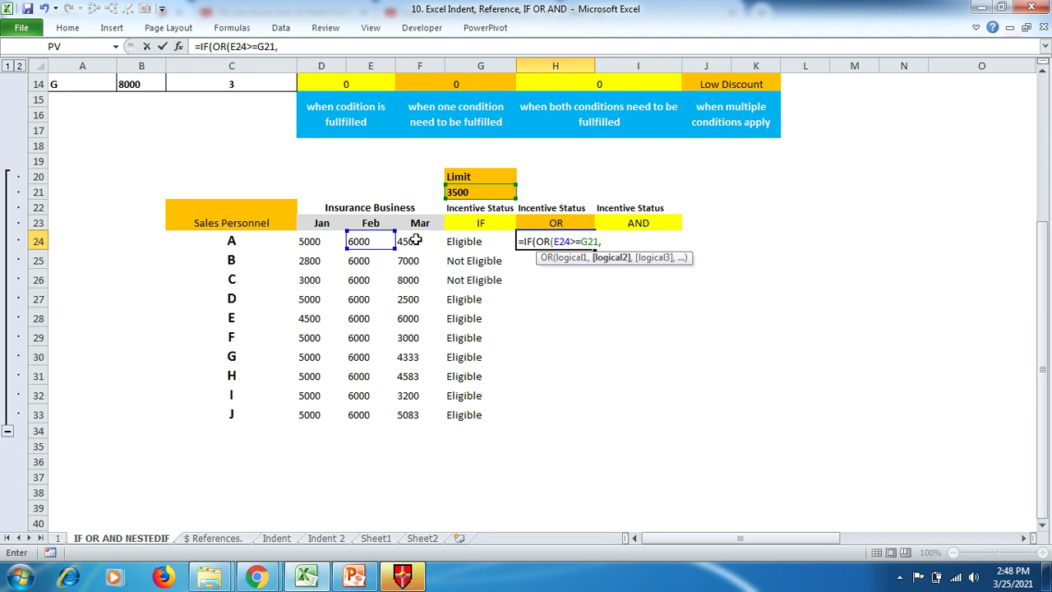
Add F24>=G21 as the second OR condition and close the OR bracket.
{"action": "left_click", "coordinate": [417, 242]}
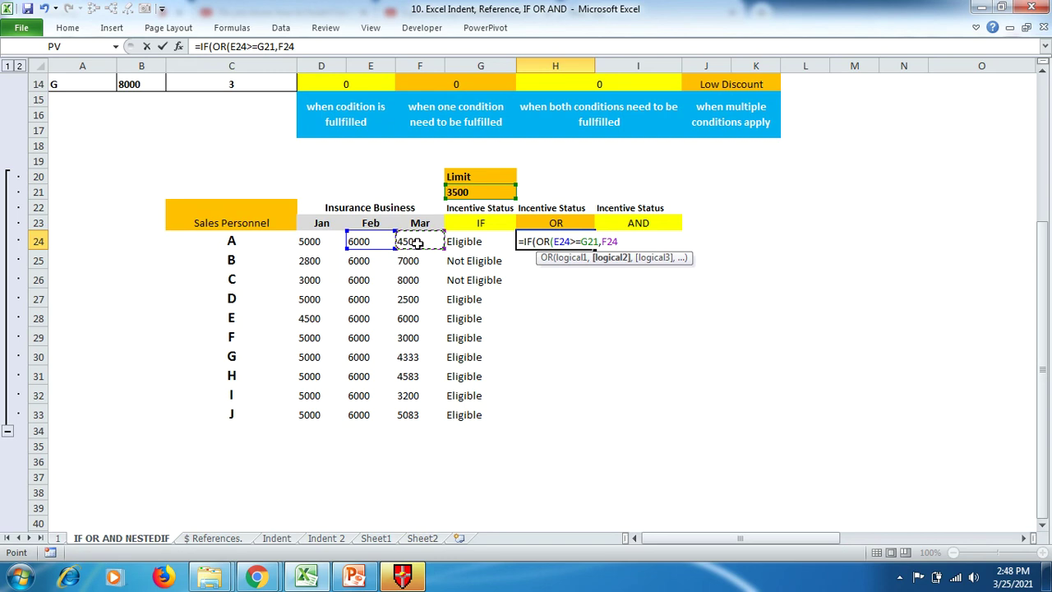
{"action": "type", "text": ">="}
{"action": "left_click", "coordinate": [477, 193]}
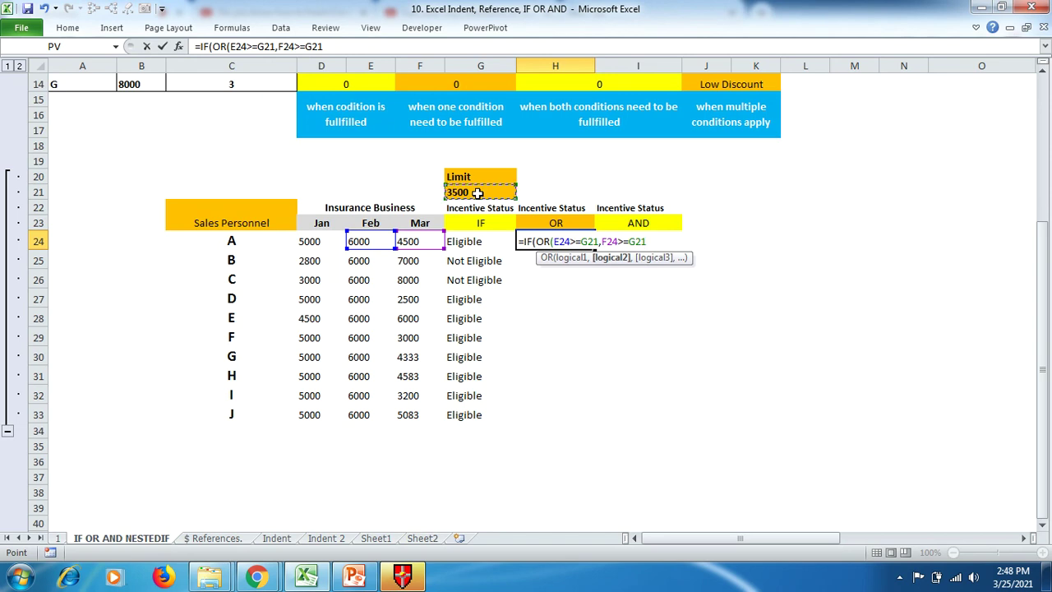
{"action": "type", "text": ")"}
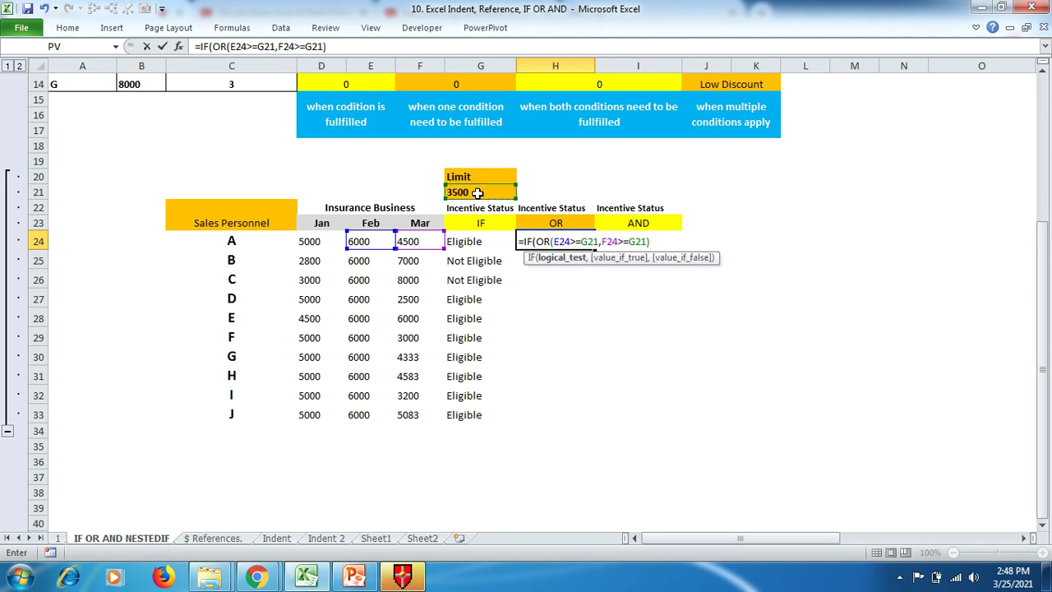
Complete the H24 formula with "Eligible" as the true value and "Not Eligible" as the false value, closing the IF bracket.
{"action": "type", "text": ",\""}
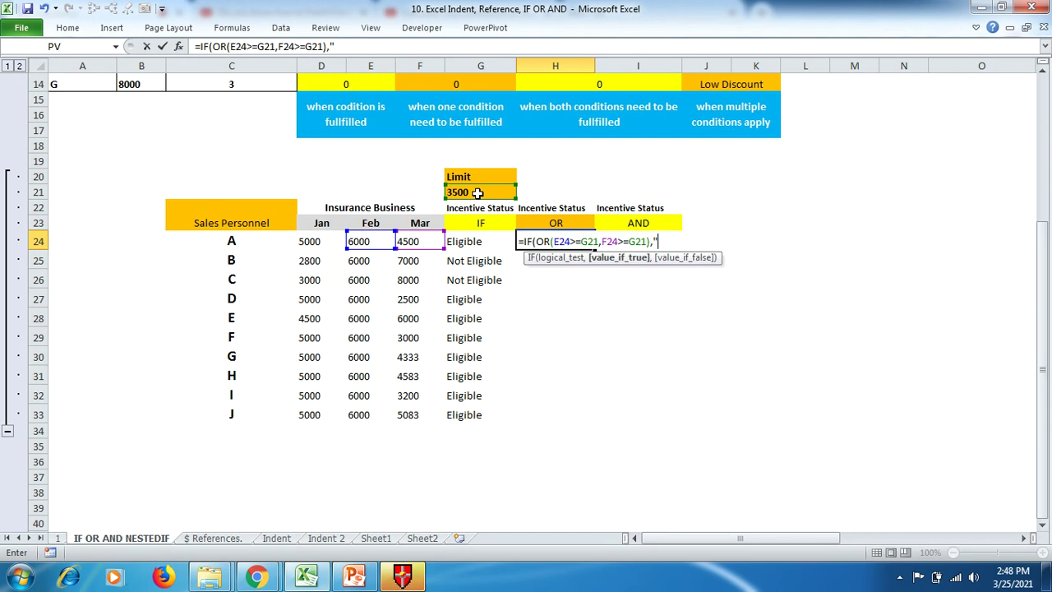
{"action": "type", "text": "Eligible\","}
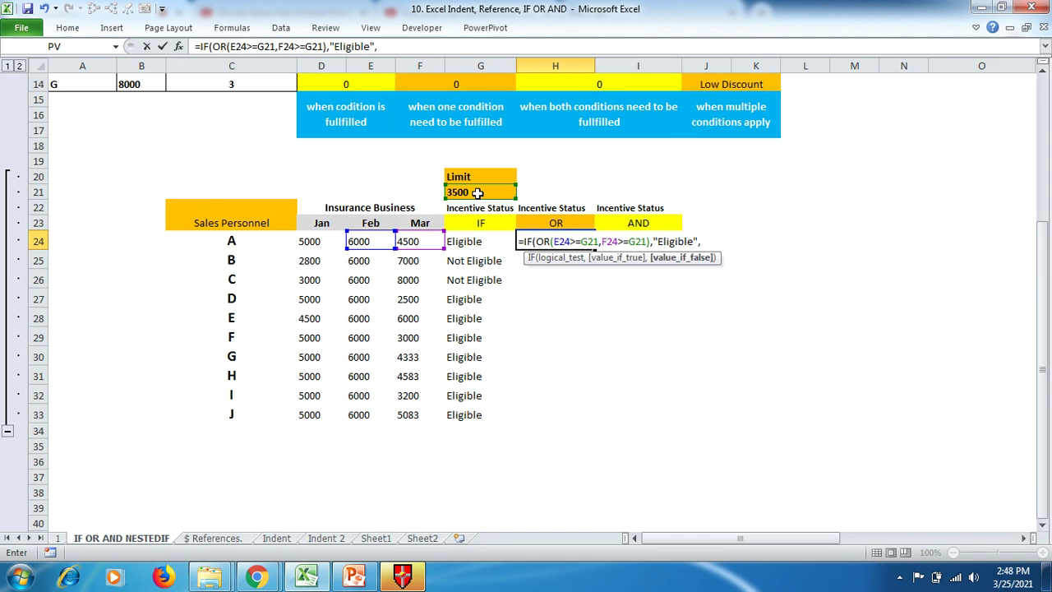
{"action": "type", "text": "\"Not Eligible\""}
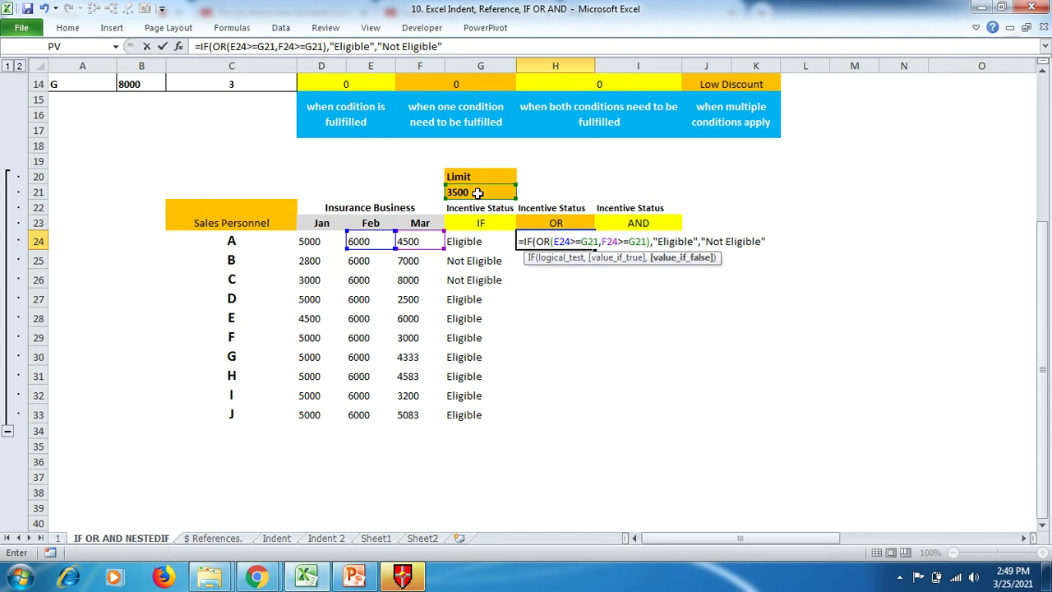
{"action": "type", "text": ")"}
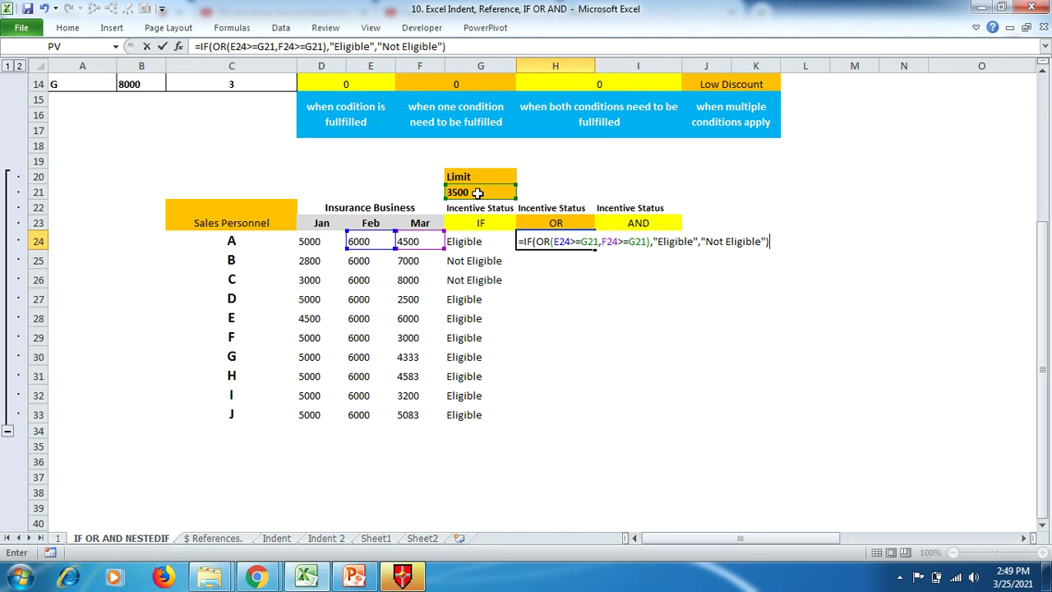
Make both limit references in the H24 OR formula absolute as $G$21 and enter the formula.
{"action": "left_click", "coordinate": [588, 241]}
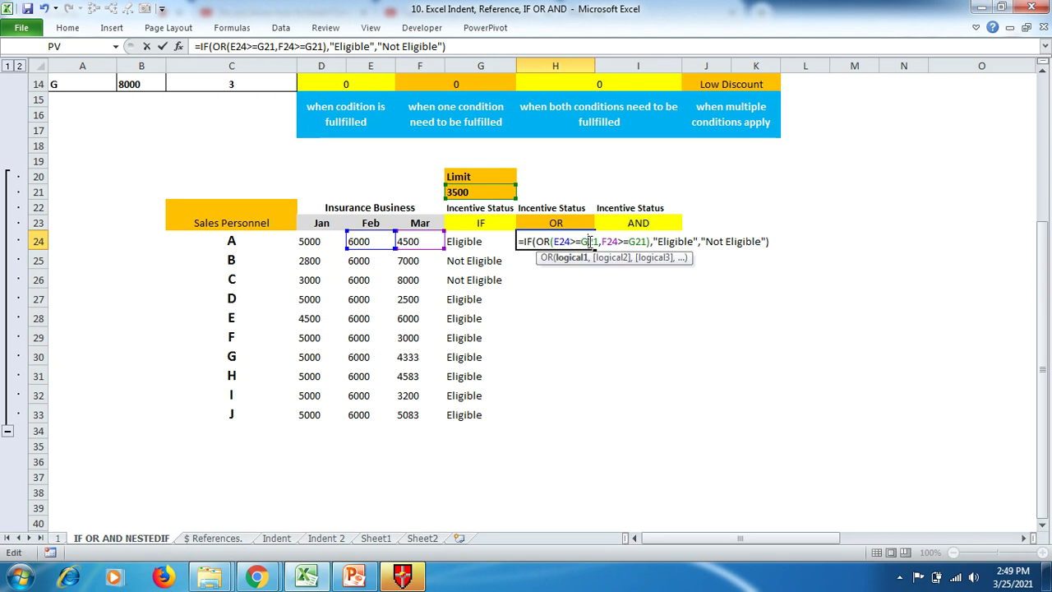
{"action": "key", "text": "F4"}
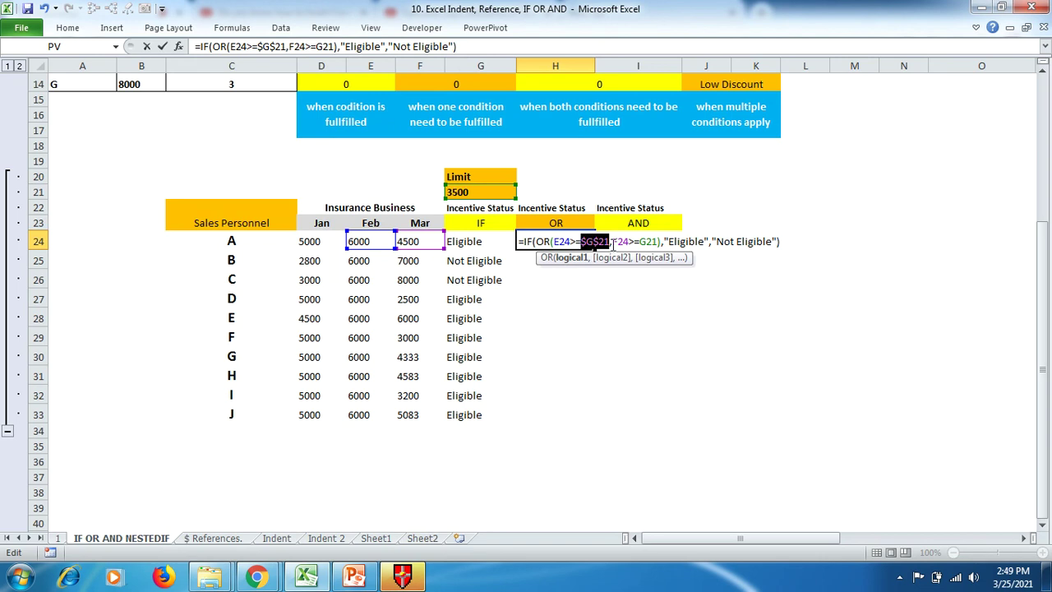
{"action": "left_click", "coordinate": [647, 243]}
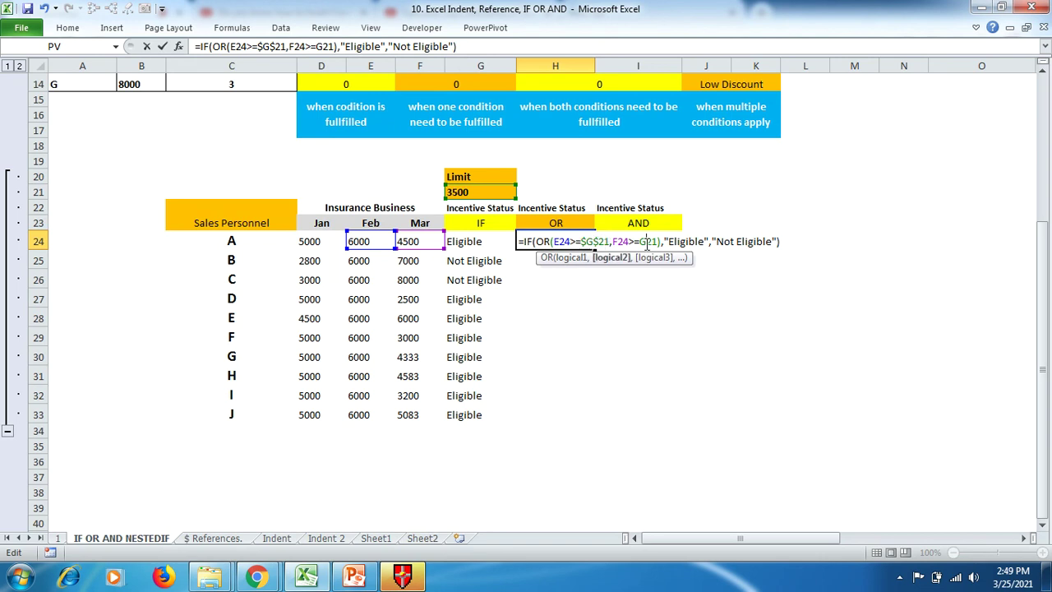
{"action": "key", "text": "F4"}
{"action": "key", "text": "Return"}
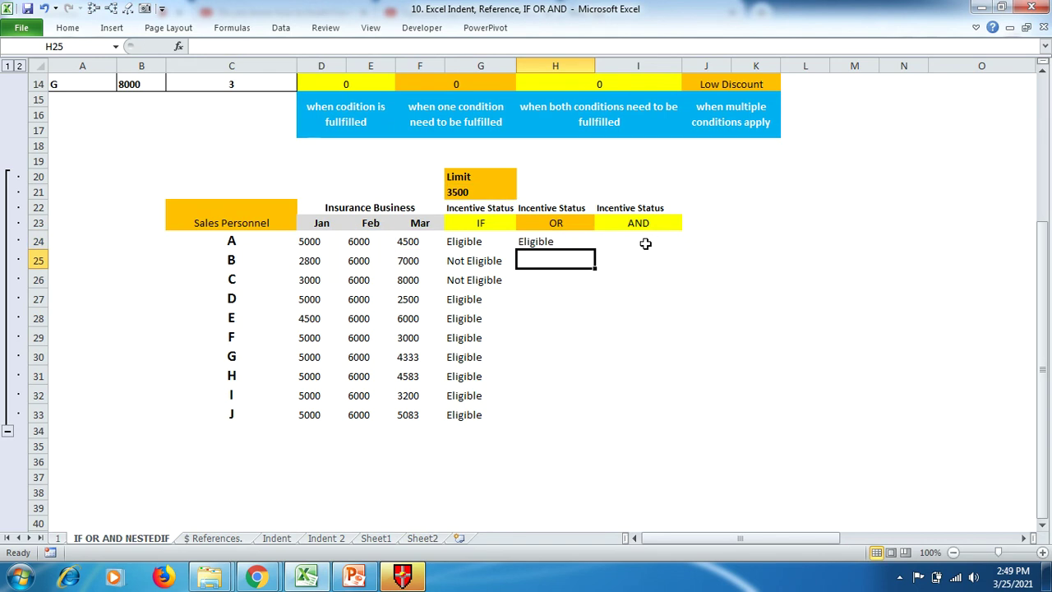
Fill the OR incentive formula from H24 down to H33.
{"action": "left_click", "coordinate": [590, 240]}
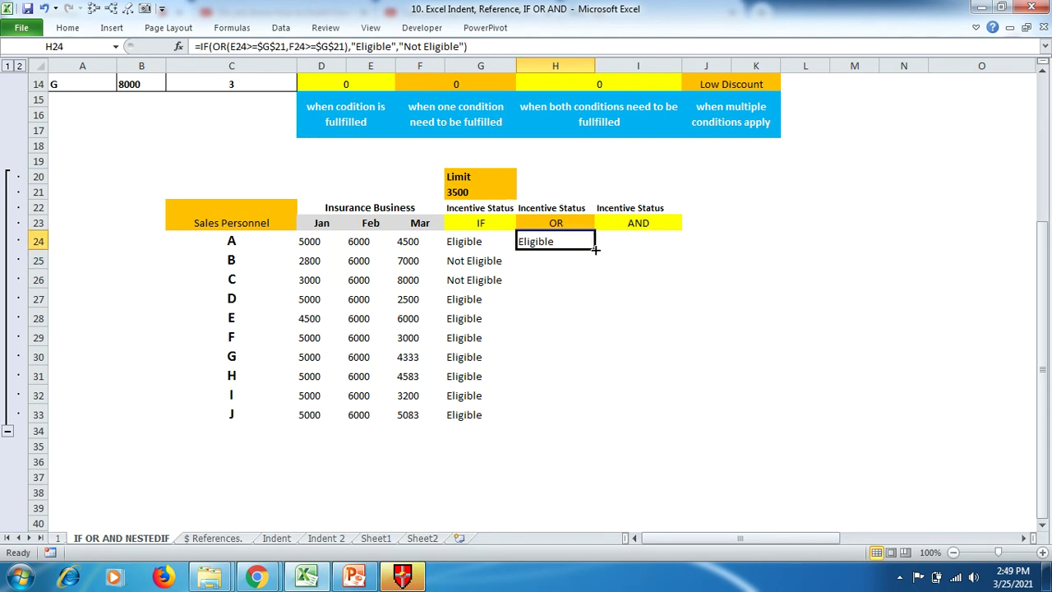
{"action": "left_click_drag", "start_coordinate": [595, 248], "coordinate": [574, 427]}
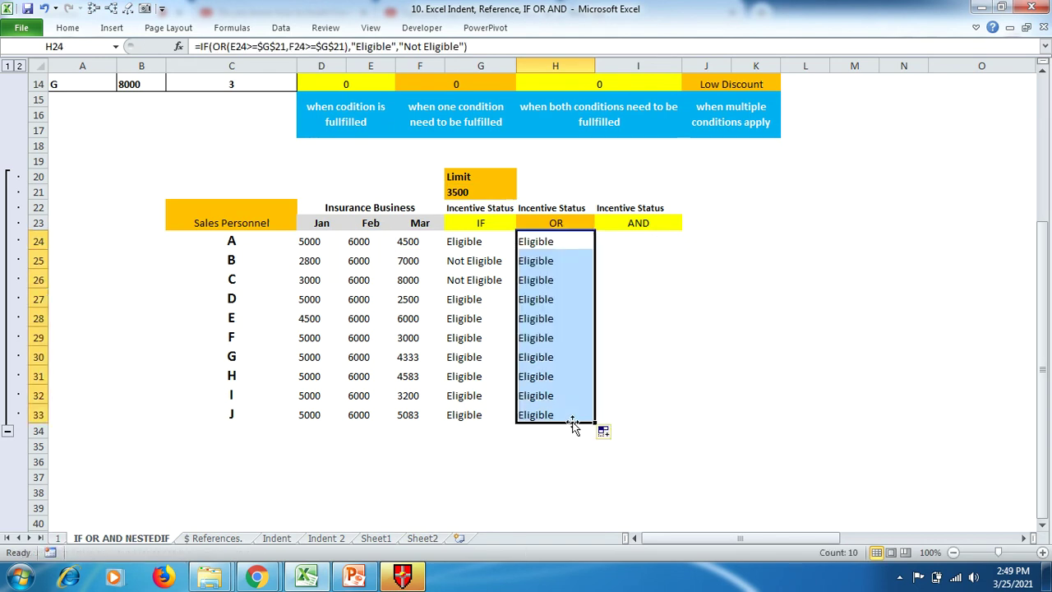
{"action": "left_click", "coordinate": [574, 414]}
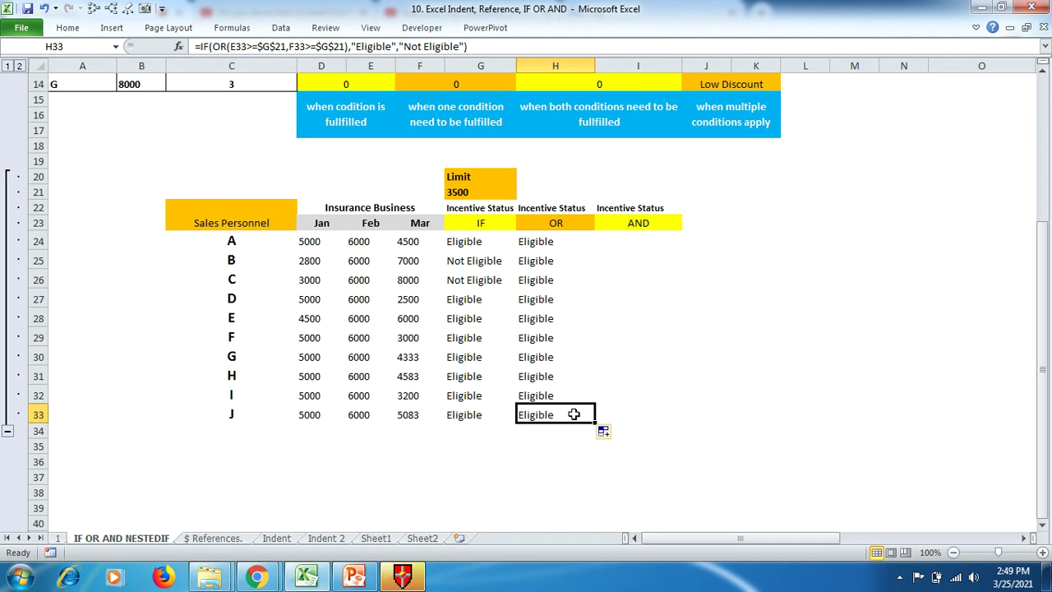
{"action": "left_click", "coordinate": [824, 277]}
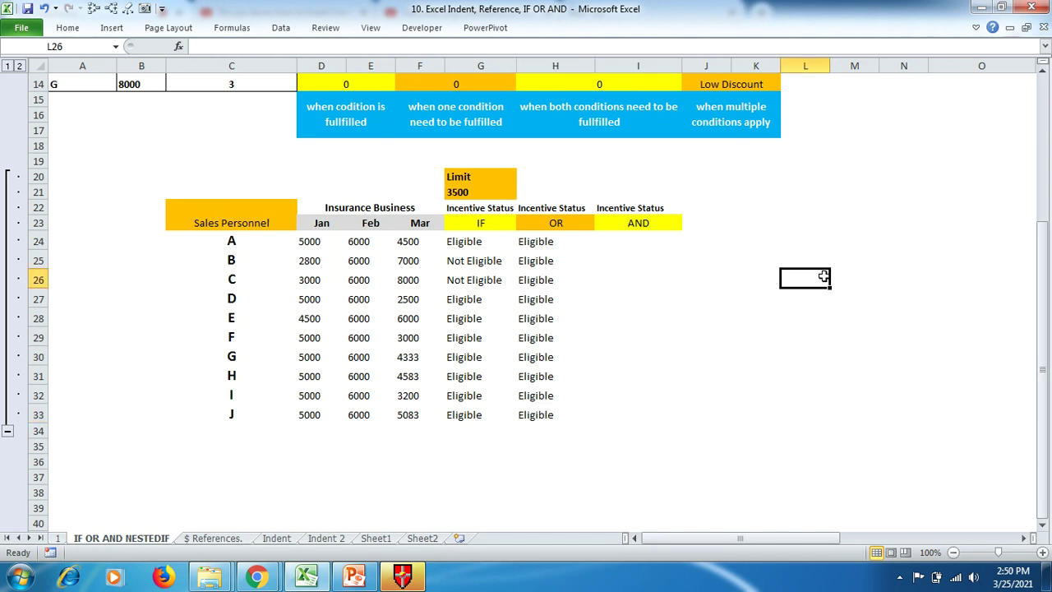
Compare the IF and OR incentive statuses of personnel A and B with the empty AND column I24:I33.
{"action": "left_click", "coordinate": [647, 243]}
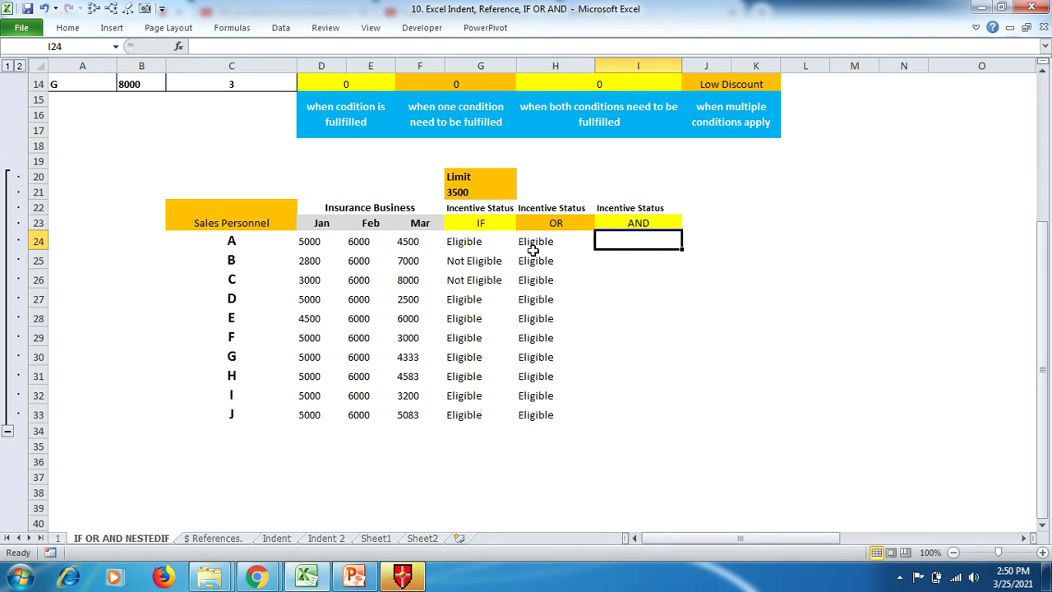
{"action": "left_click", "coordinate": [483, 243]}
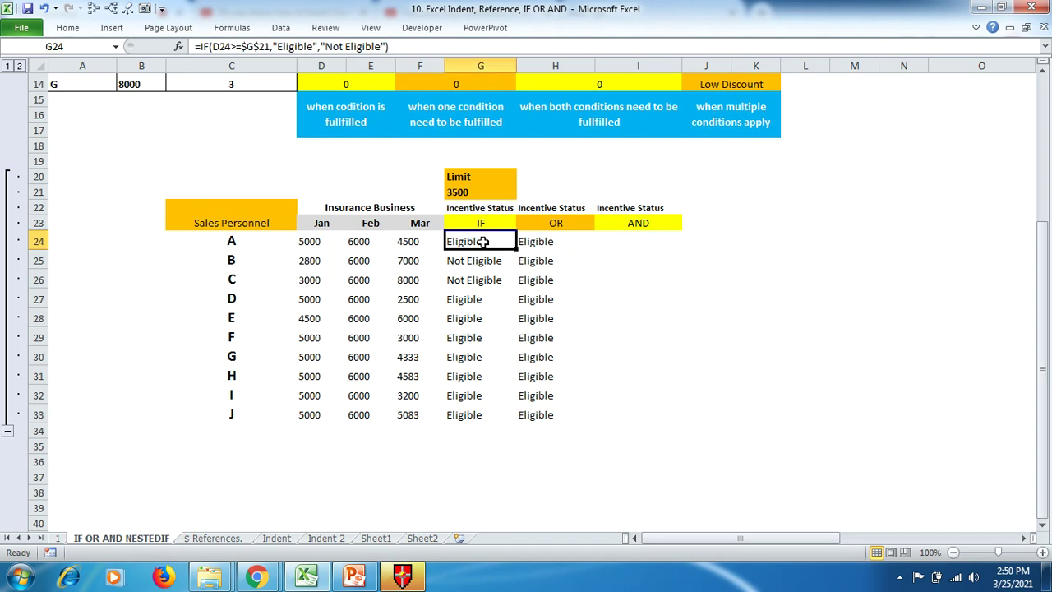
{"action": "left_click", "coordinate": [542, 242]}
{"action": "left_click", "coordinate": [640, 242]}
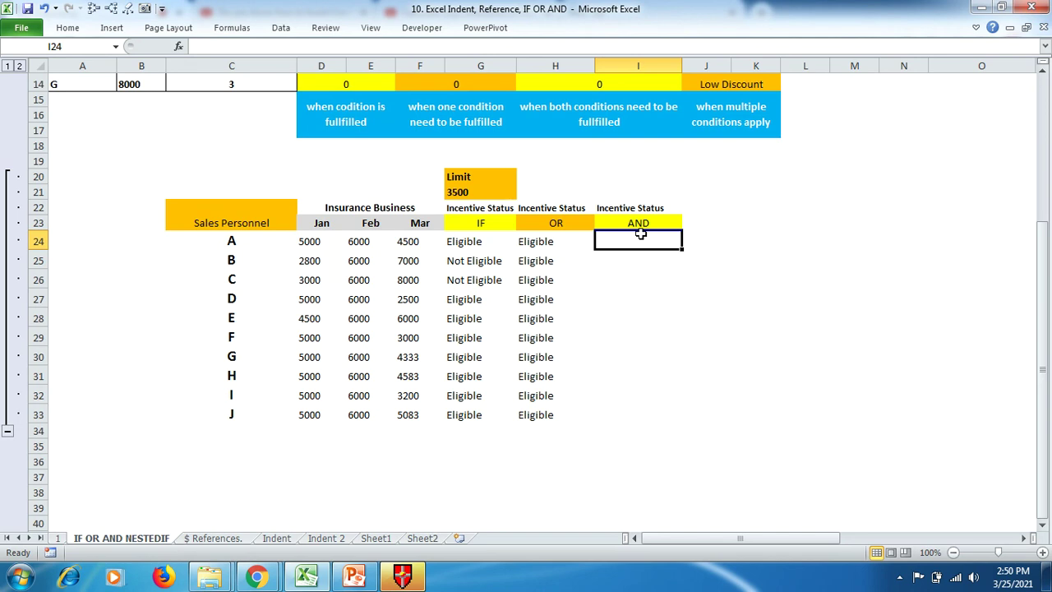
{"action": "left_click_drag", "start_coordinate": [639, 240], "coordinate": [633, 266]}
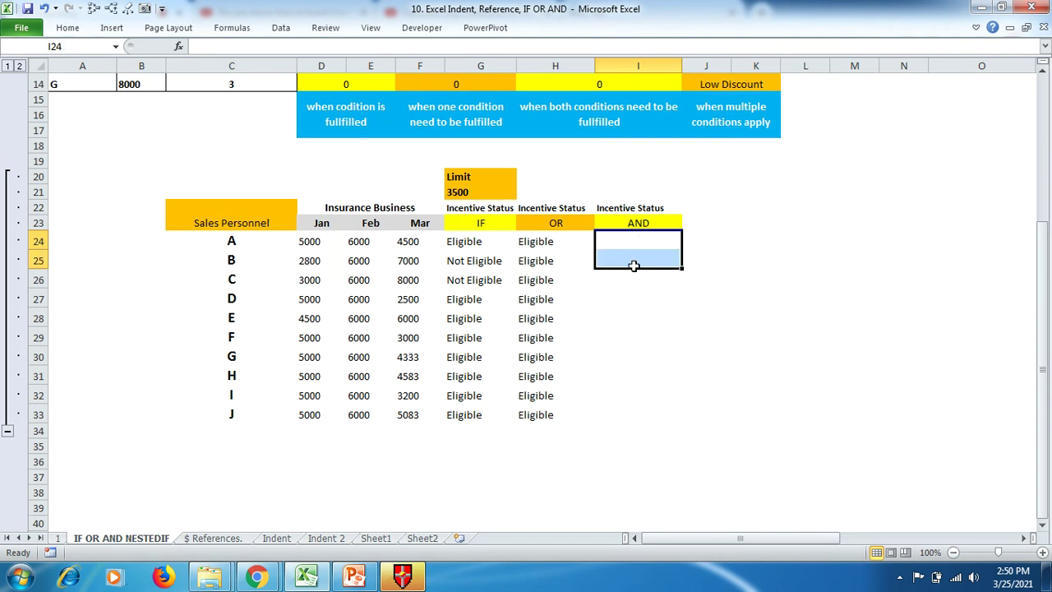
{"action": "left_click", "coordinate": [483, 261]}
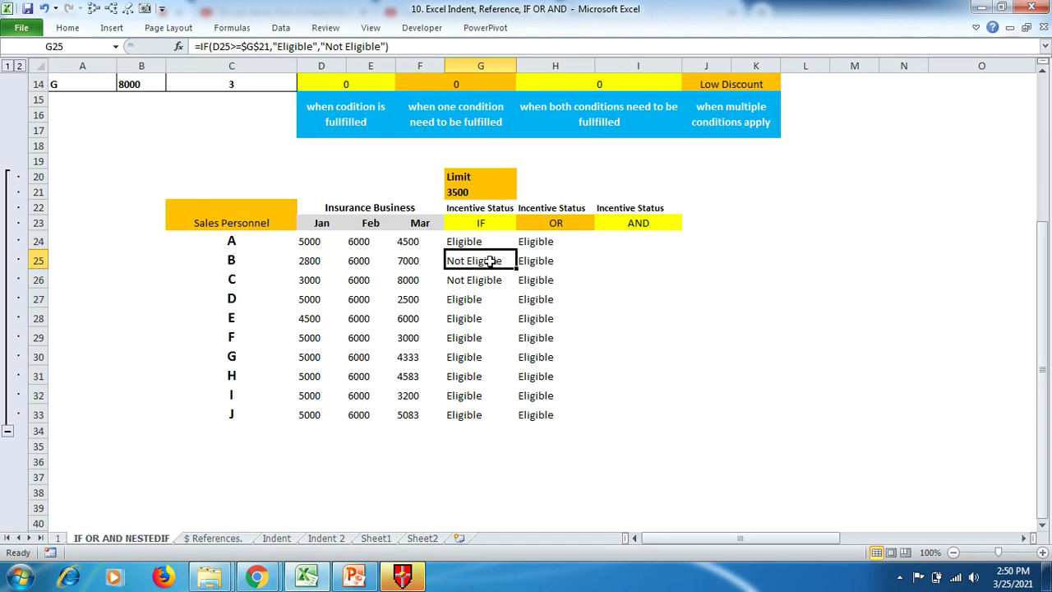
{"action": "left_click", "coordinate": [538, 264]}
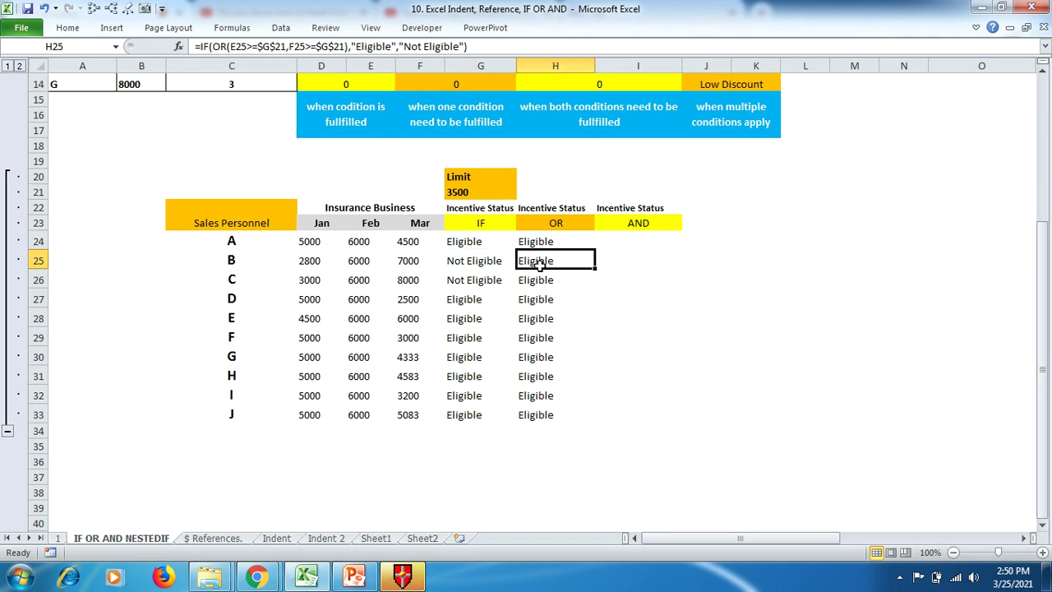
{"action": "left_click", "coordinate": [638, 261]}
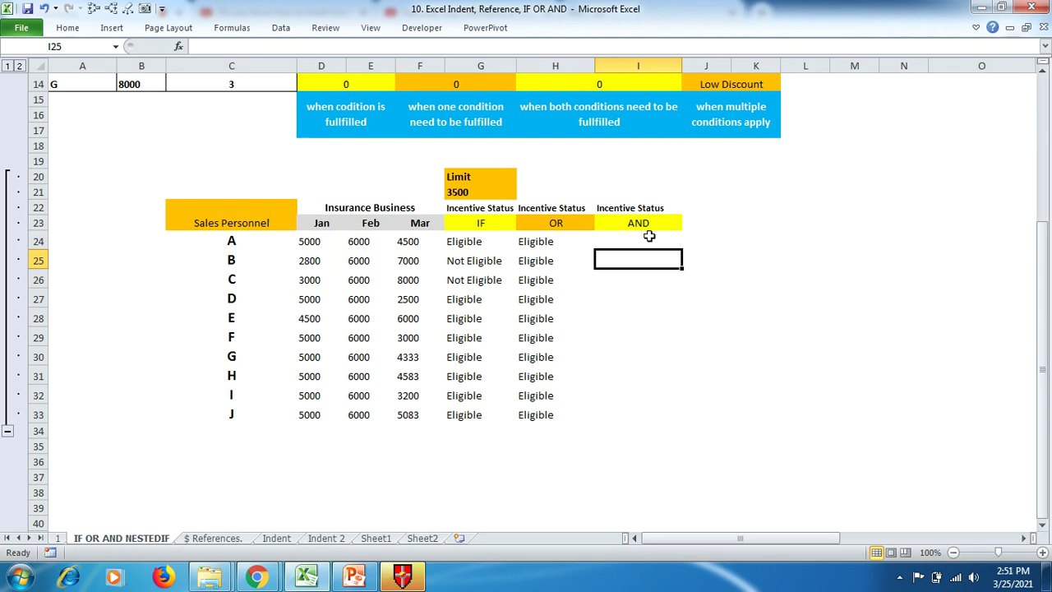
{"action": "left_click_drag", "start_coordinate": [647, 235], "coordinate": [651, 418]}
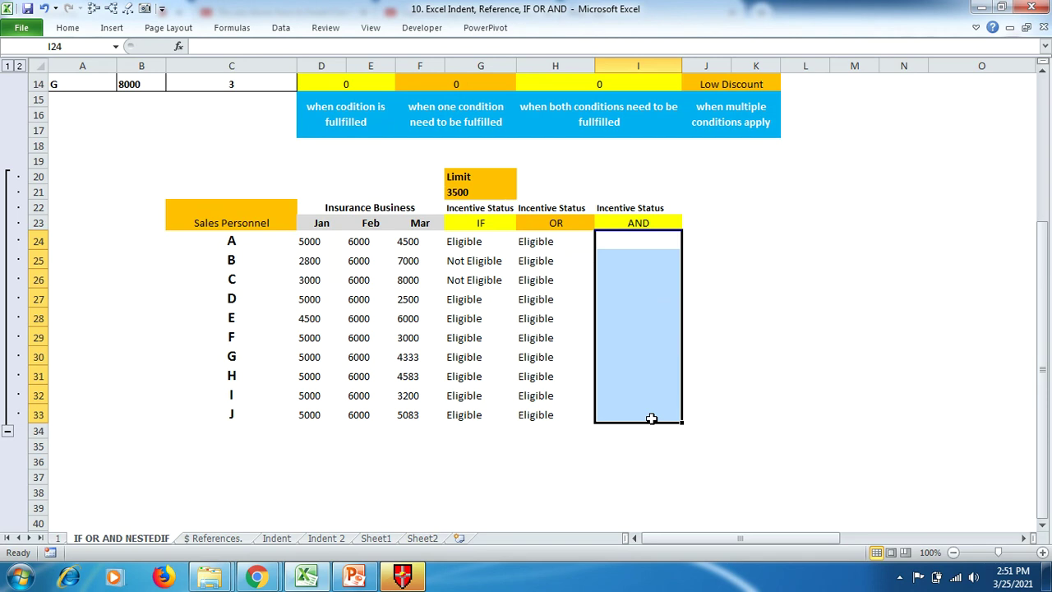
Start an IF formula with a nested AND in I24, using D24>=$G$21 as the first condition.
{"action": "left_click", "coordinate": [654, 244]}
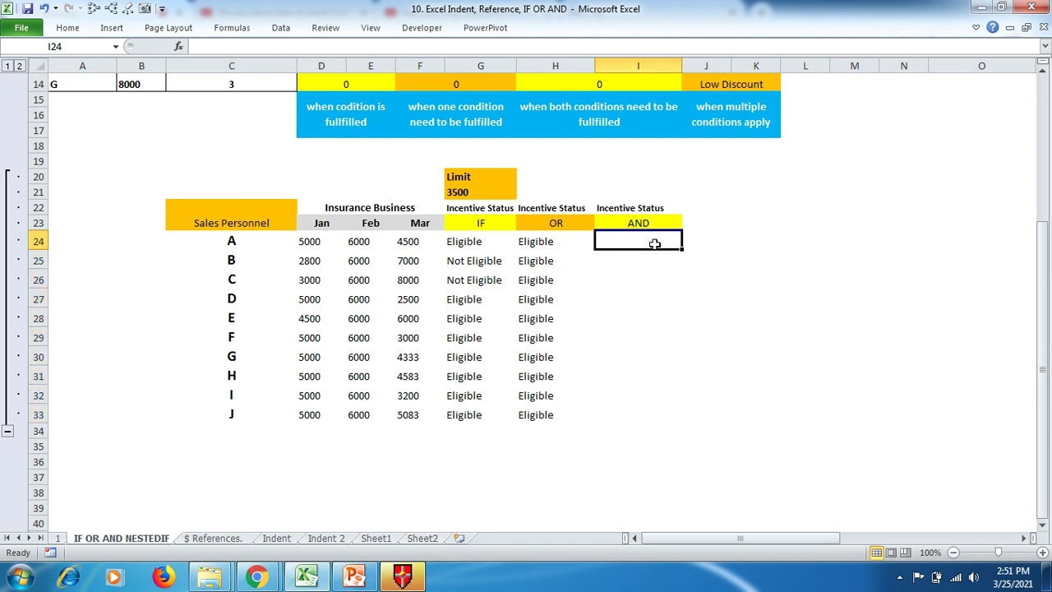
{"action": "type", "text": "="}
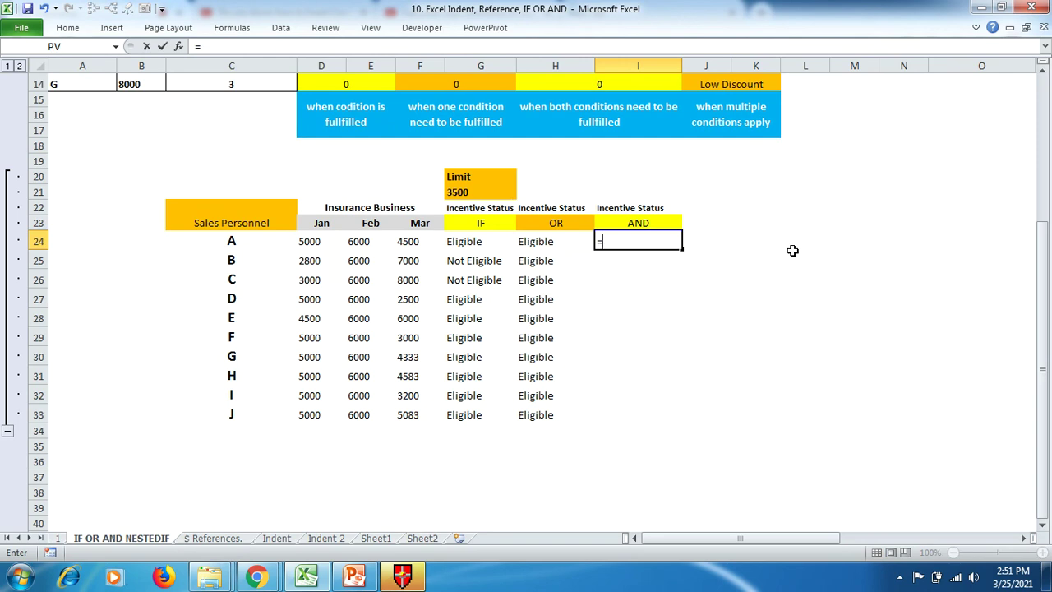
{"action": "type", "text": "if("}
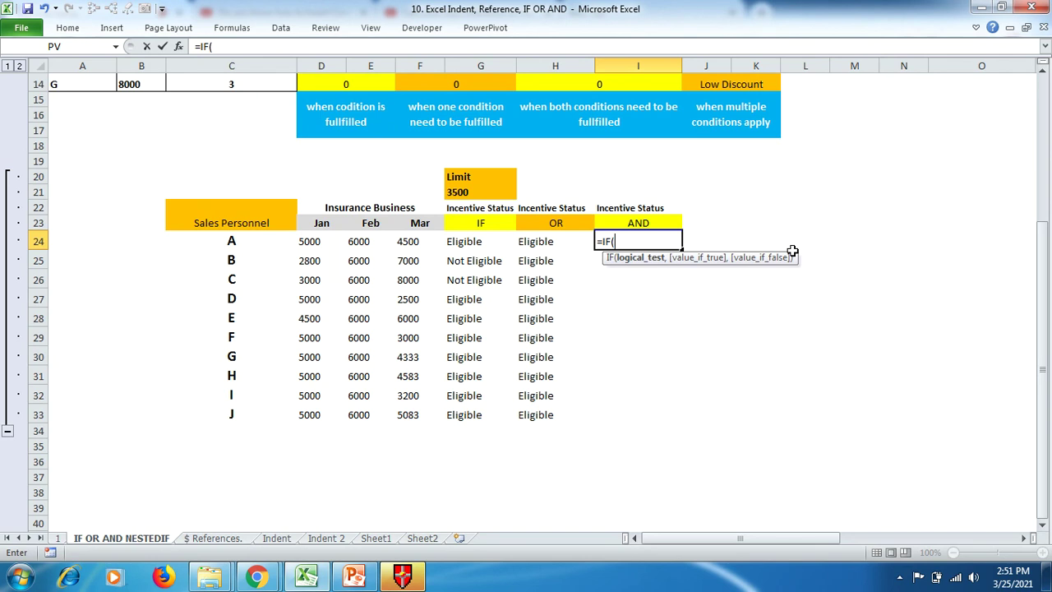
{"action": "type", "text": "and("}
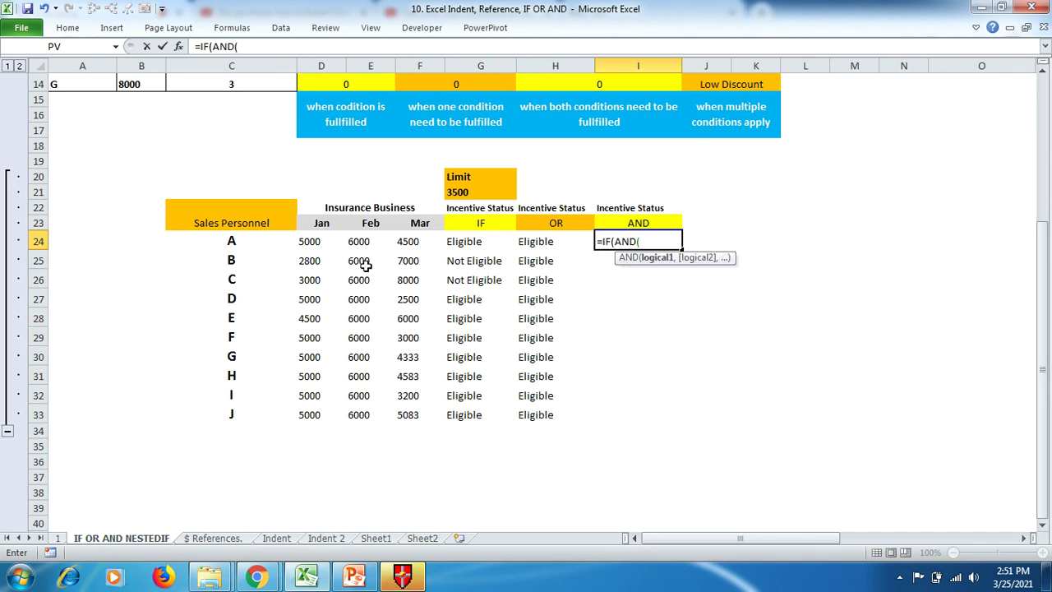
{"action": "left_click", "coordinate": [314, 241]}
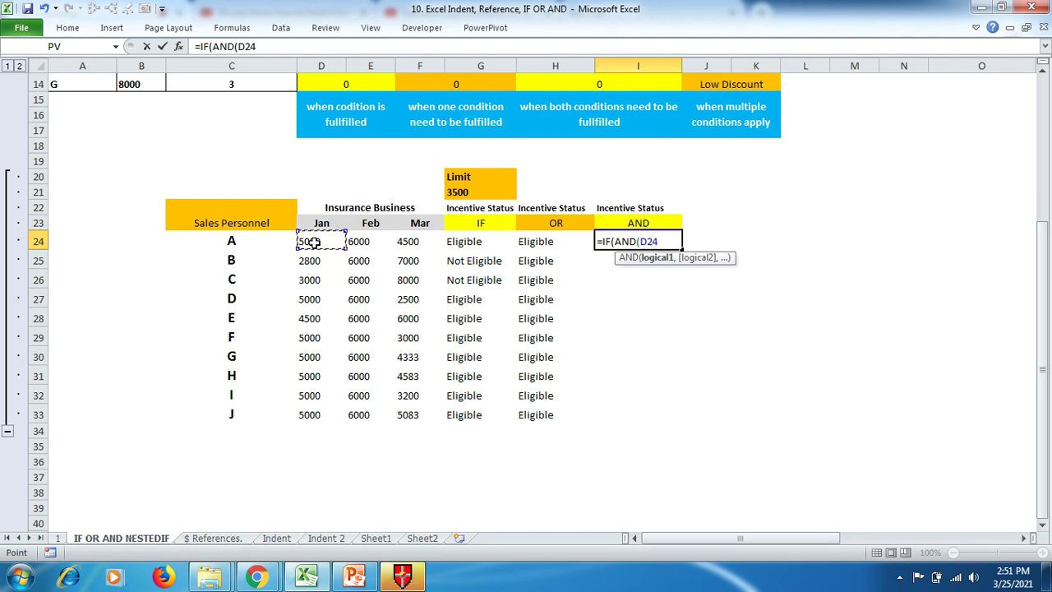
{"action": "type", "text": ">="}
{"action": "left_click", "coordinate": [457, 192]}
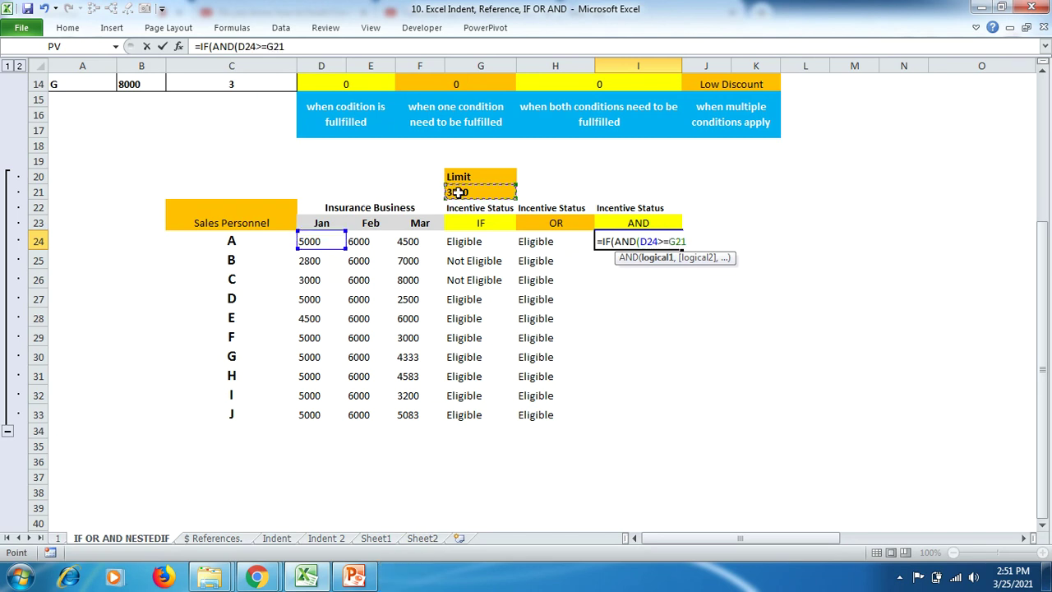
{"action": "key", "text": "F4"}
{"action": "type", "text": ","}
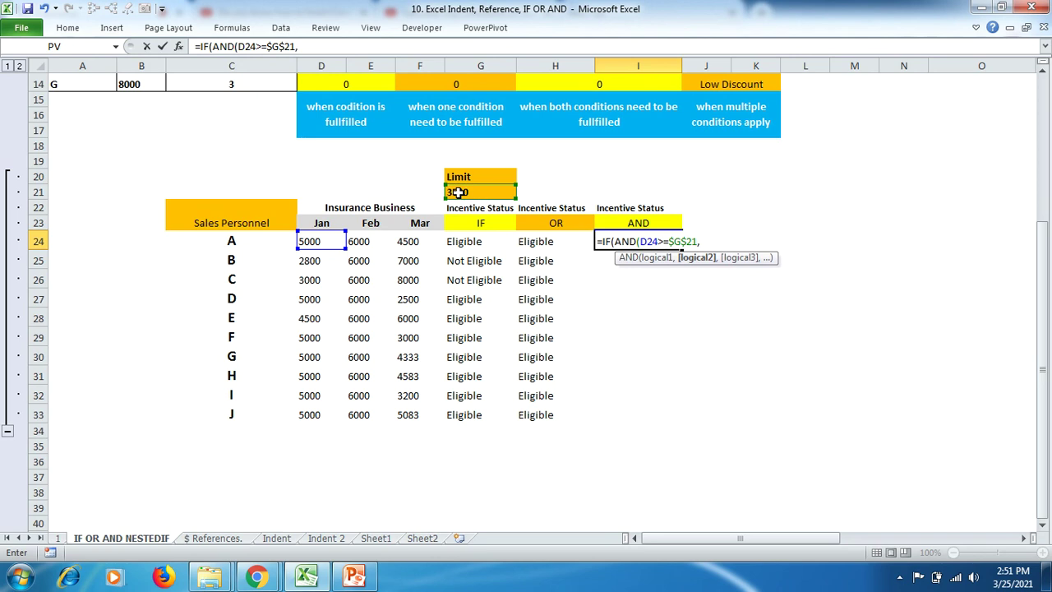
Nest an OR function as the second AND condition in I24, with E24>=$G$21 as its first test.
{"action": "type", "text": "or"}
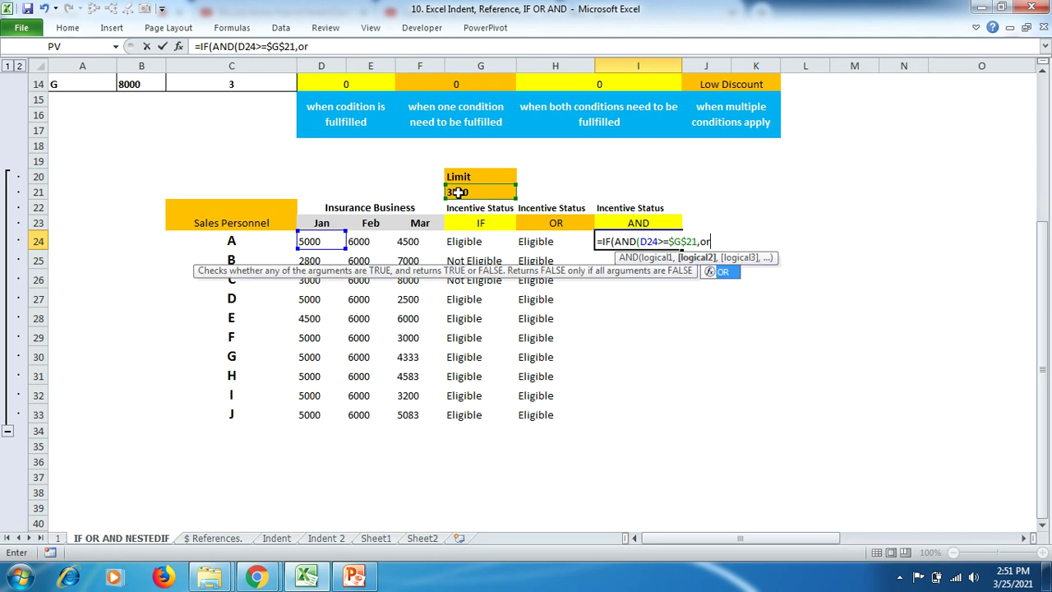
{"action": "key", "text": "Tab"}
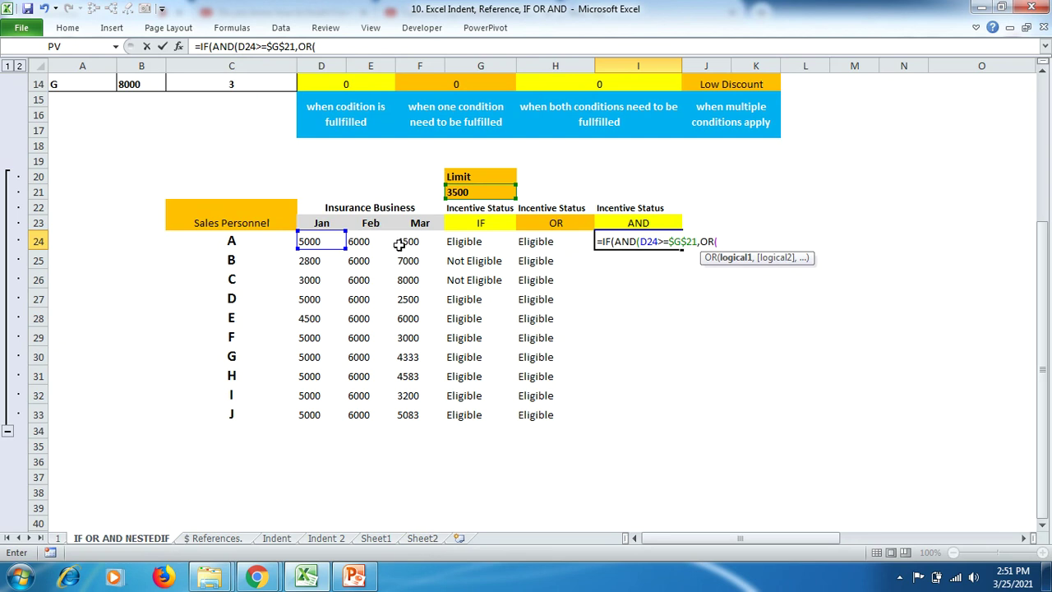
{"action": "left_click", "coordinate": [370, 241]}
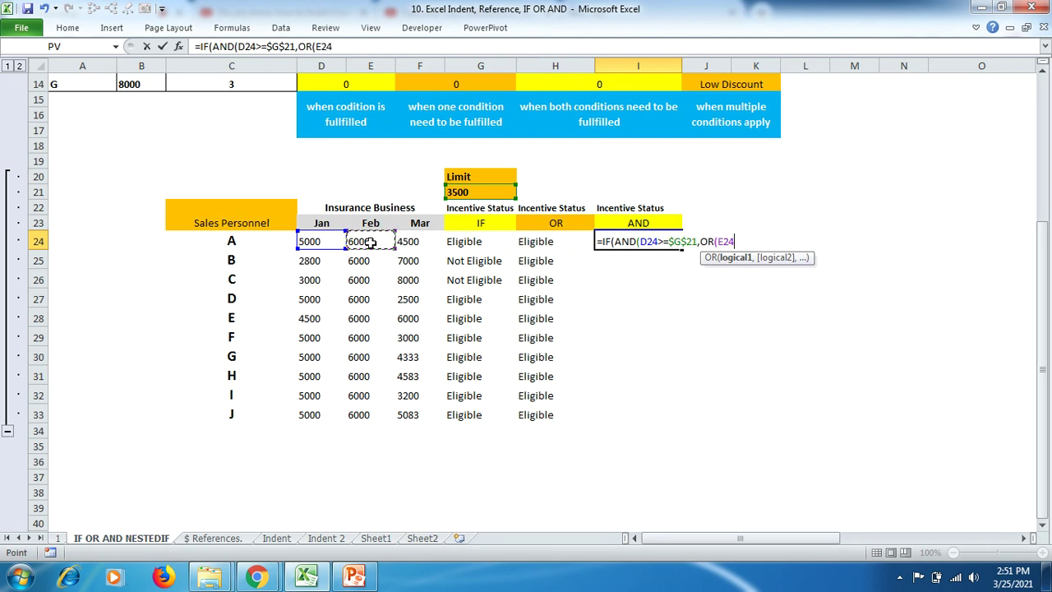
{"action": "type", "text": ">="}
{"action": "left_click", "coordinate": [457, 192]}
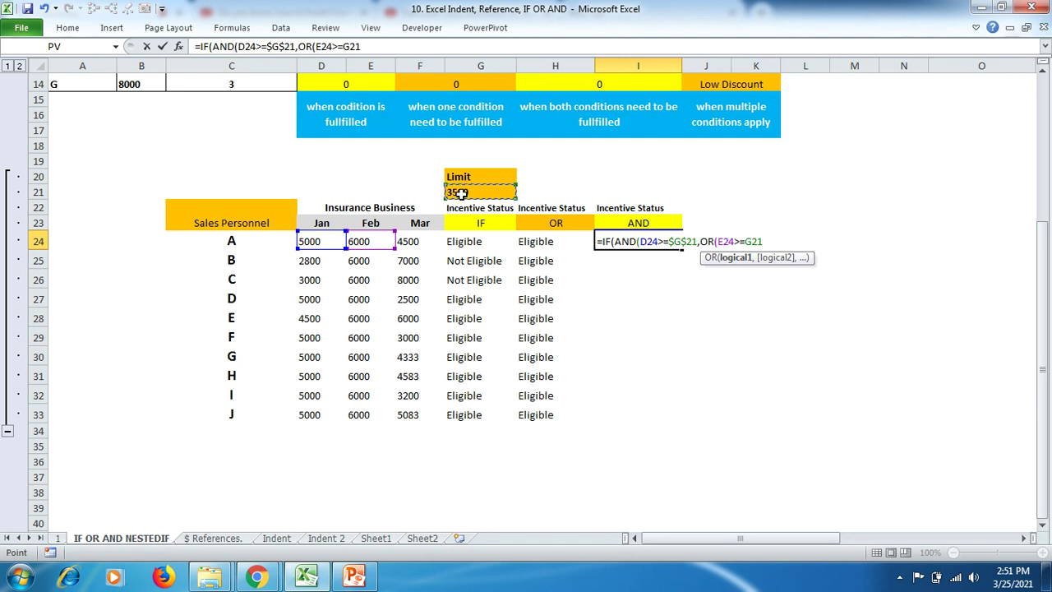
{"action": "key", "text": "F4"}
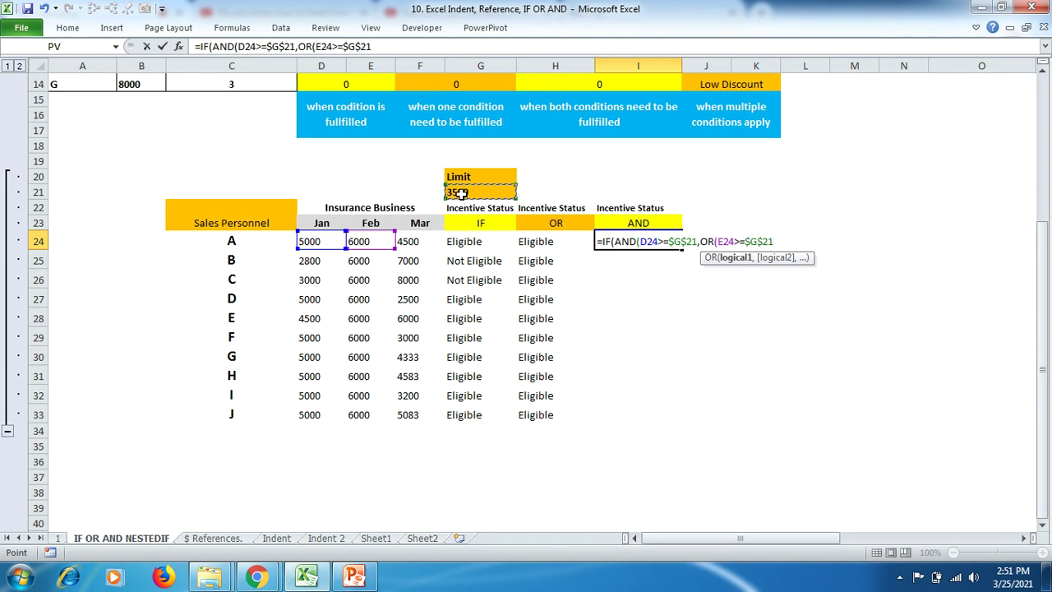
{"action": "type", "text": ","}
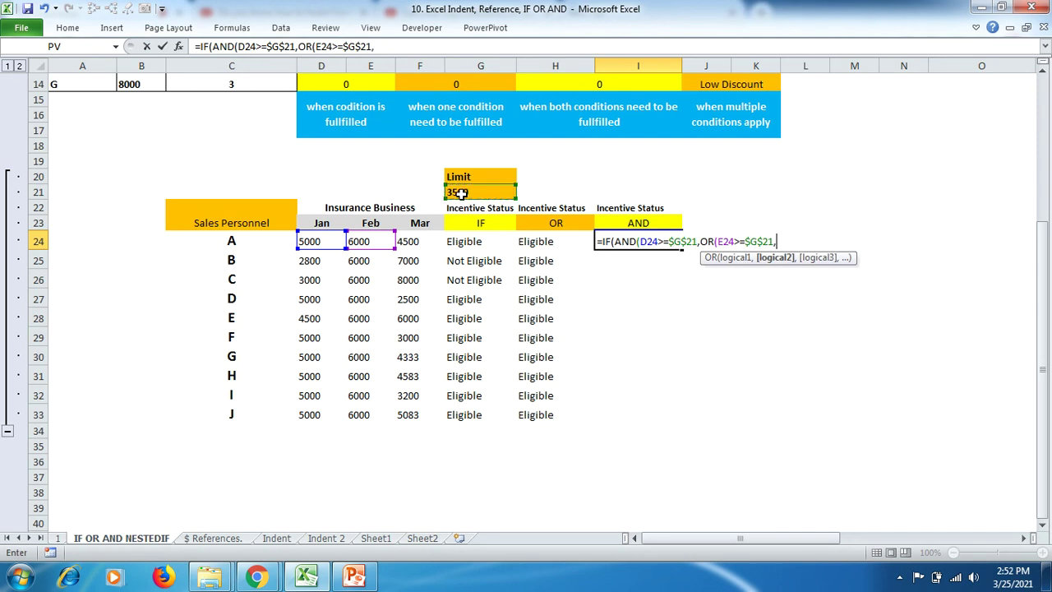
Add F24>=$G$21 as the second OR test in the I24 formula and close the OR bracket.
{"action": "left_click", "coordinate": [411, 241]}
{"action": "type", "text": ">="}
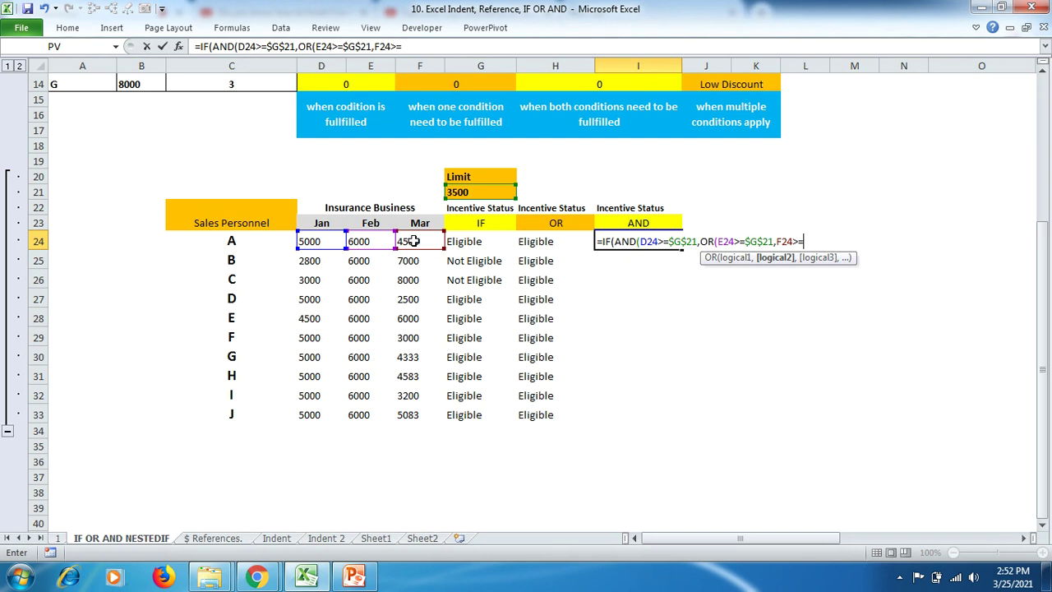
{"action": "left_click", "coordinate": [478, 191]}
{"action": "key", "text": "F4"}
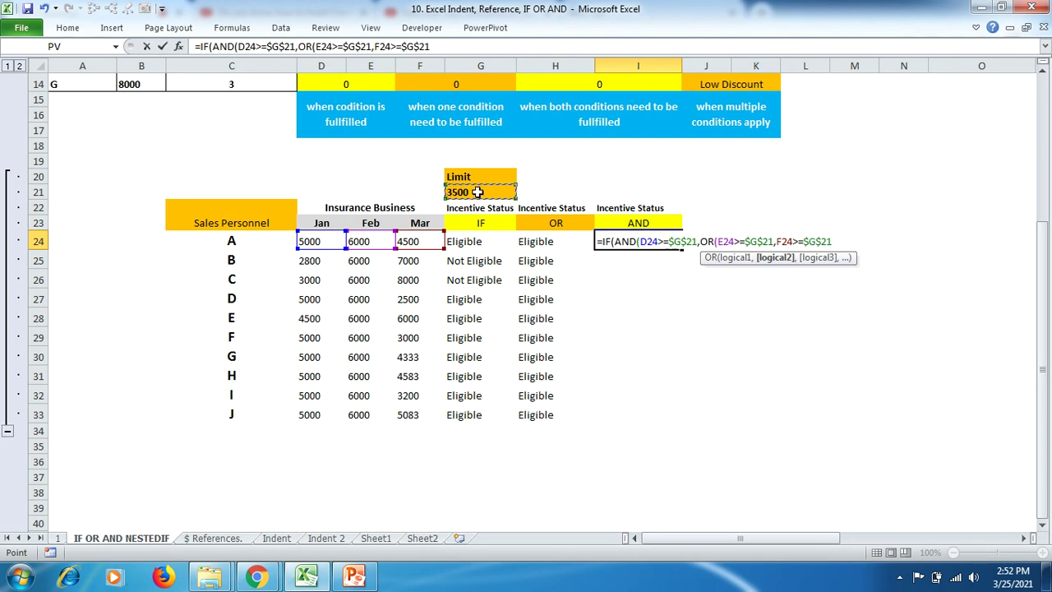
{"action": "type", "text": "),"}
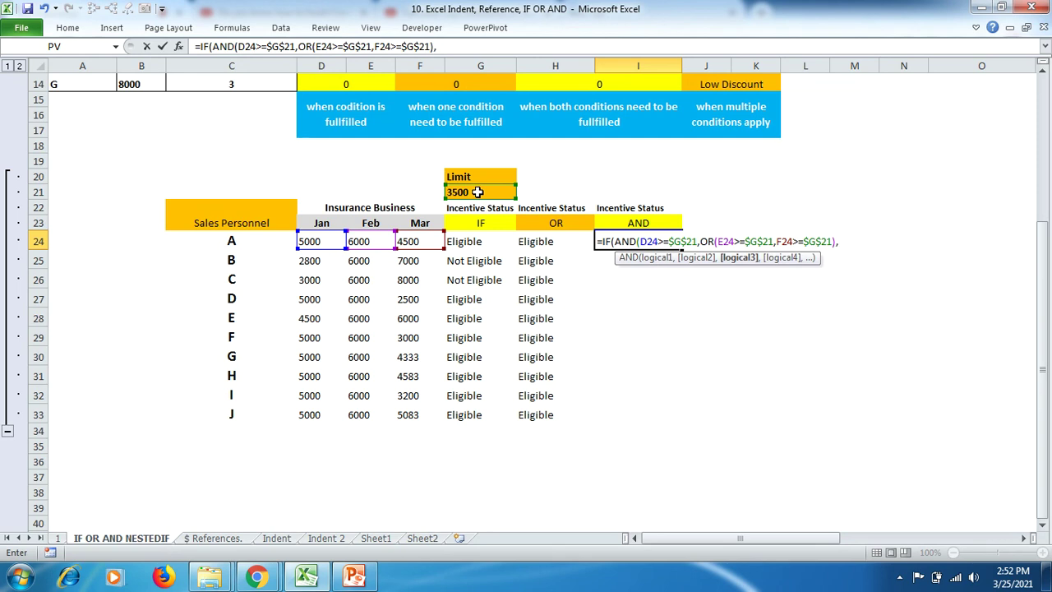
Complete and enter the I24 formula with "Eligible" as the true value and "Not Eligible" as the false value, closing the AND and IF brackets.
{"action": "type", "text": "\"Eligible"}
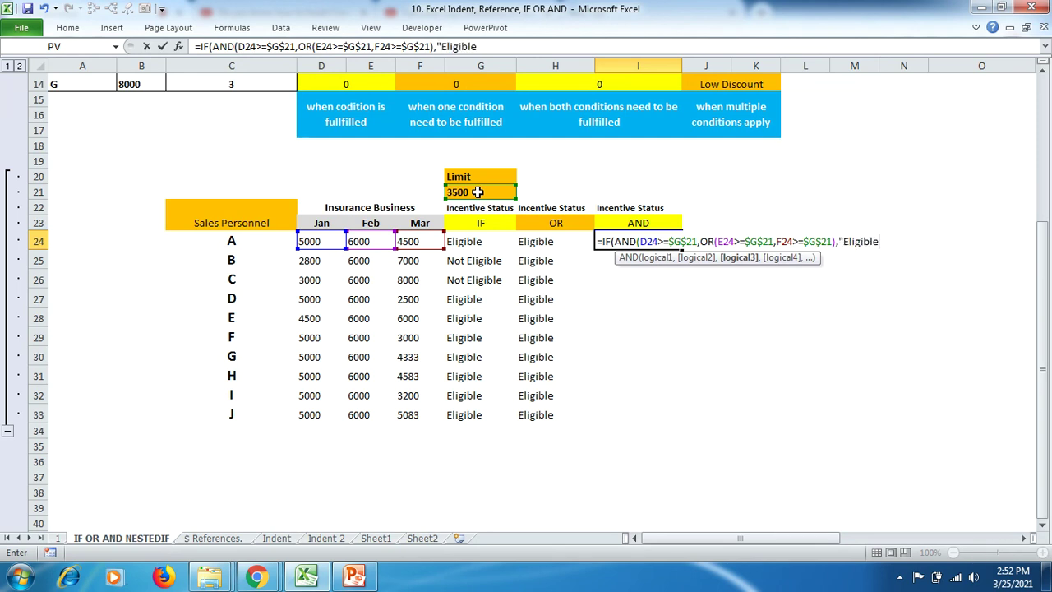
{"action": "type", "text": "\","}
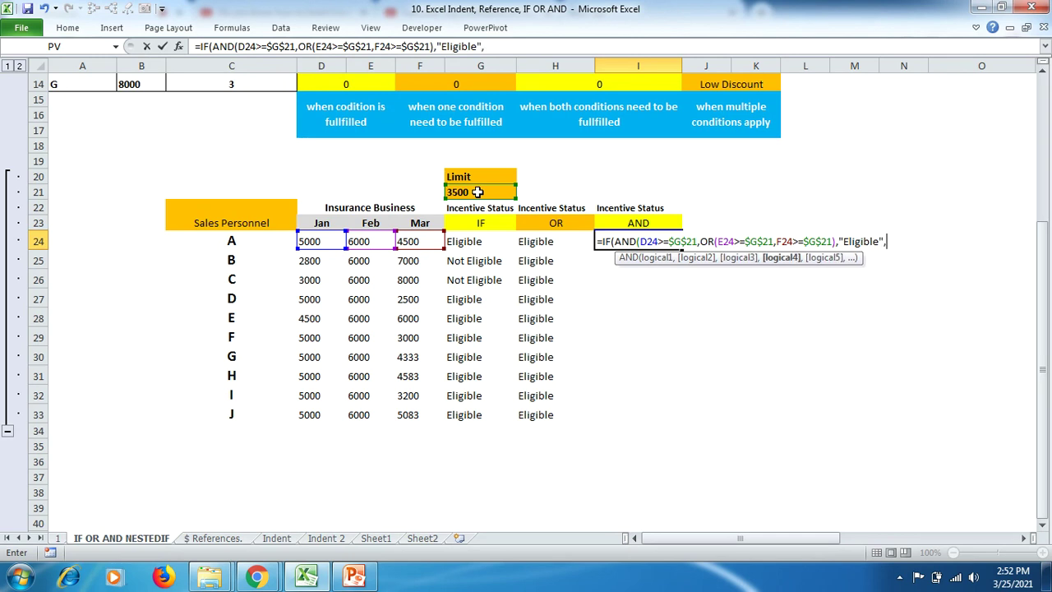
{"action": "type", "text": "\"Not Eligibl"}
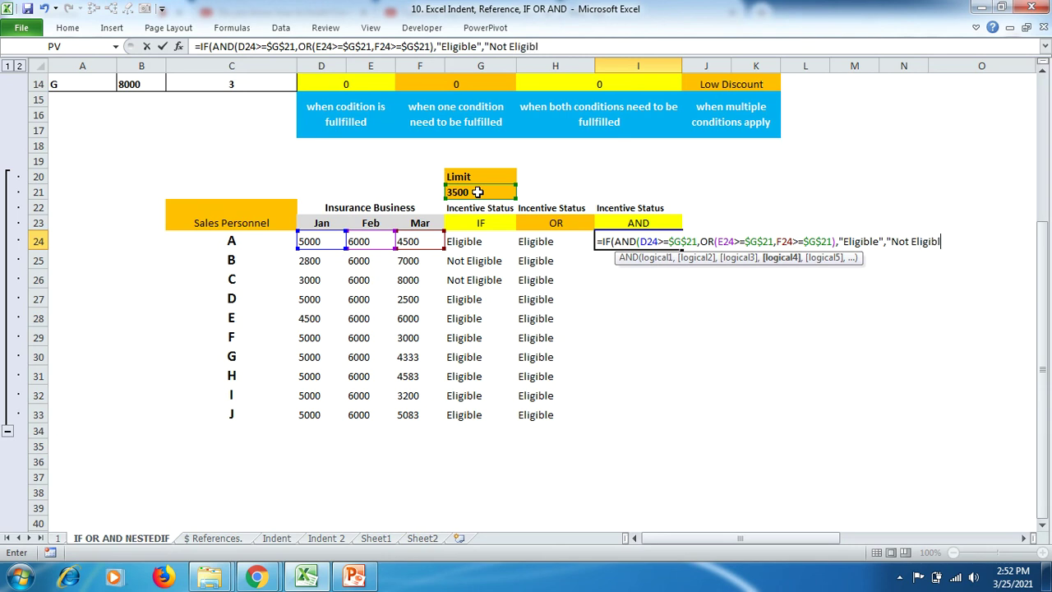
{"action": "type", "text": "e\")"}
{"action": "key", "text": "Return"}
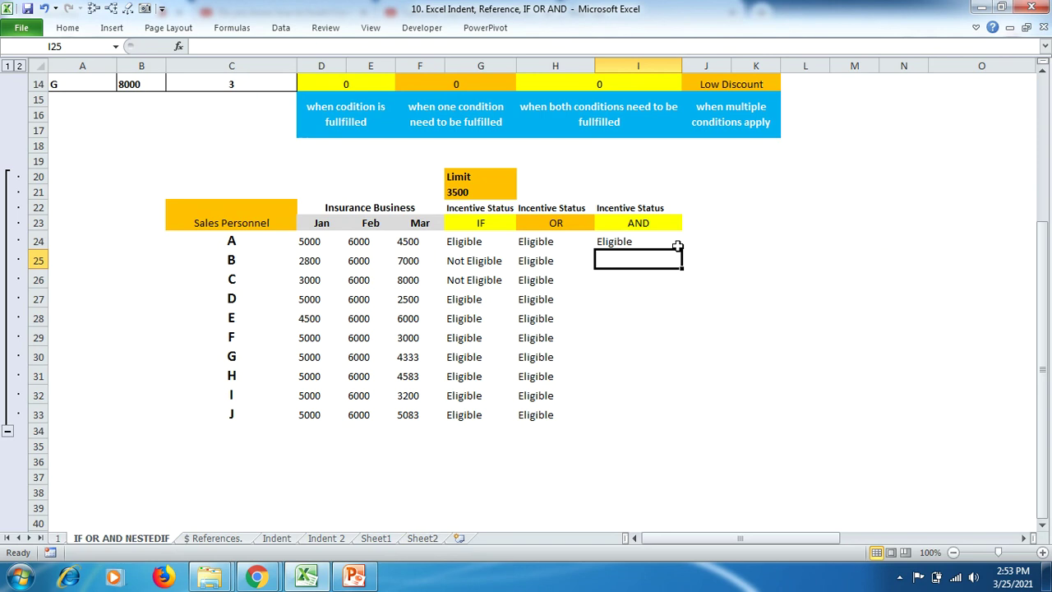
Fill the nested AND/OR incentive formula from I24 down to I33.
{"action": "left_click", "coordinate": [674, 241]}
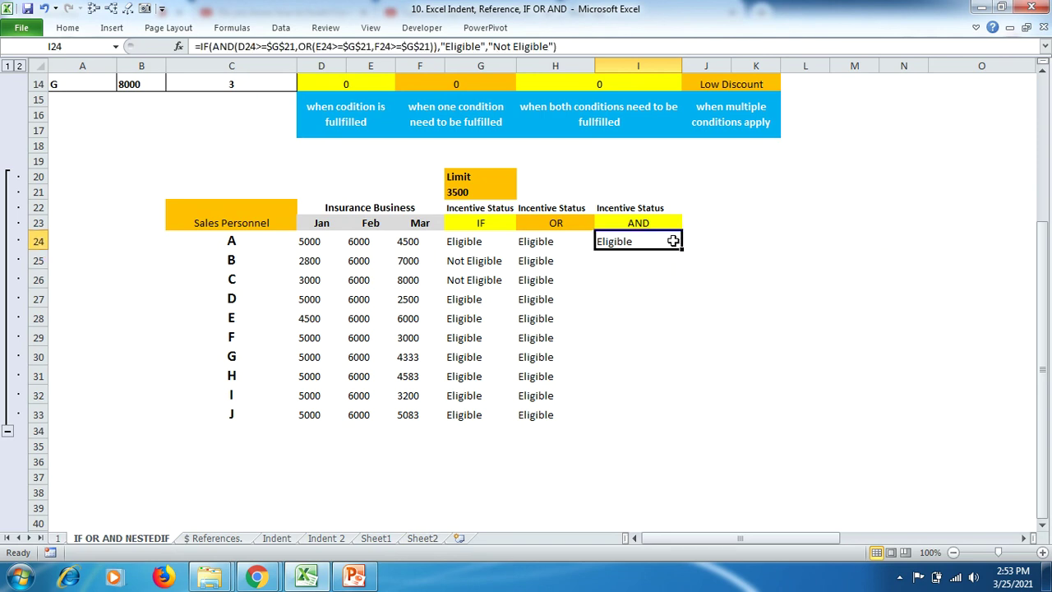
{"action": "left_click_drag", "start_coordinate": [681, 248], "coordinate": [669, 418]}
{"action": "left_click_drag", "start_coordinate": [669, 418], "coordinate": [669, 418]}
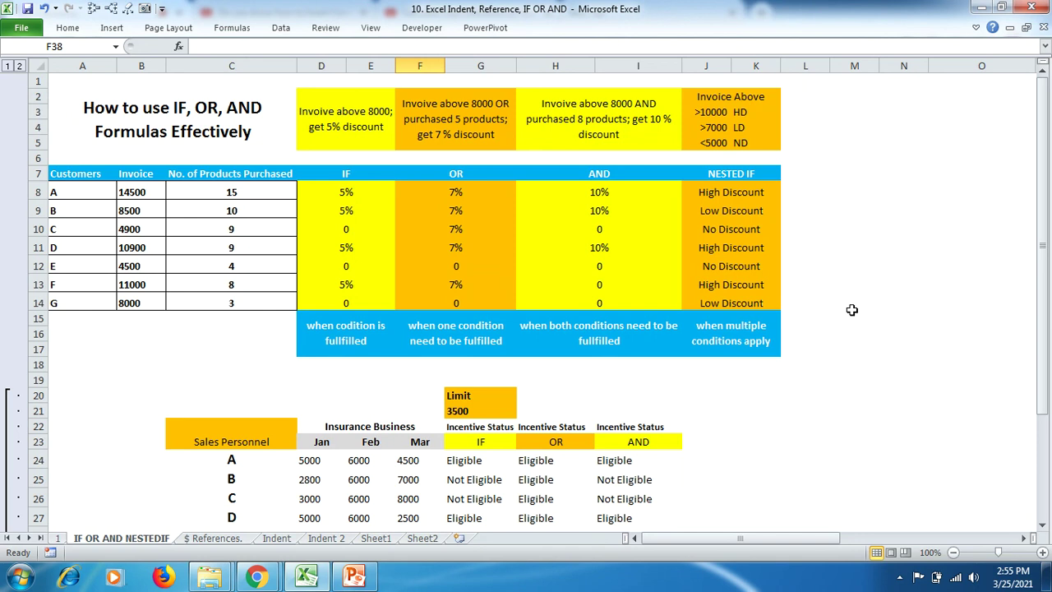
Switch to the open PowerPoint presentation showing the closing slide.
{"action": "left_click", "coordinate": [354, 575]}
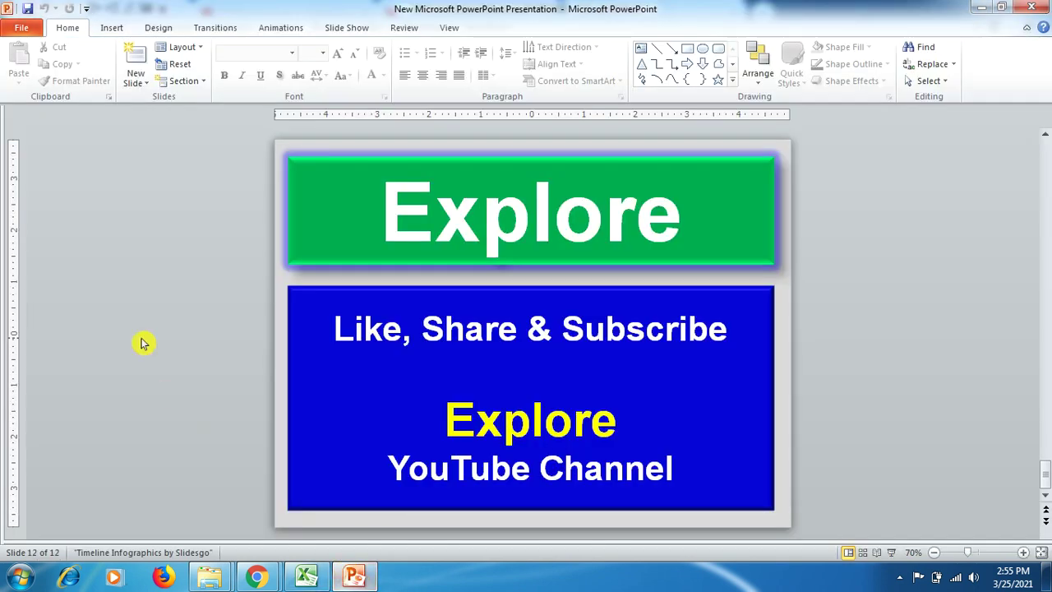